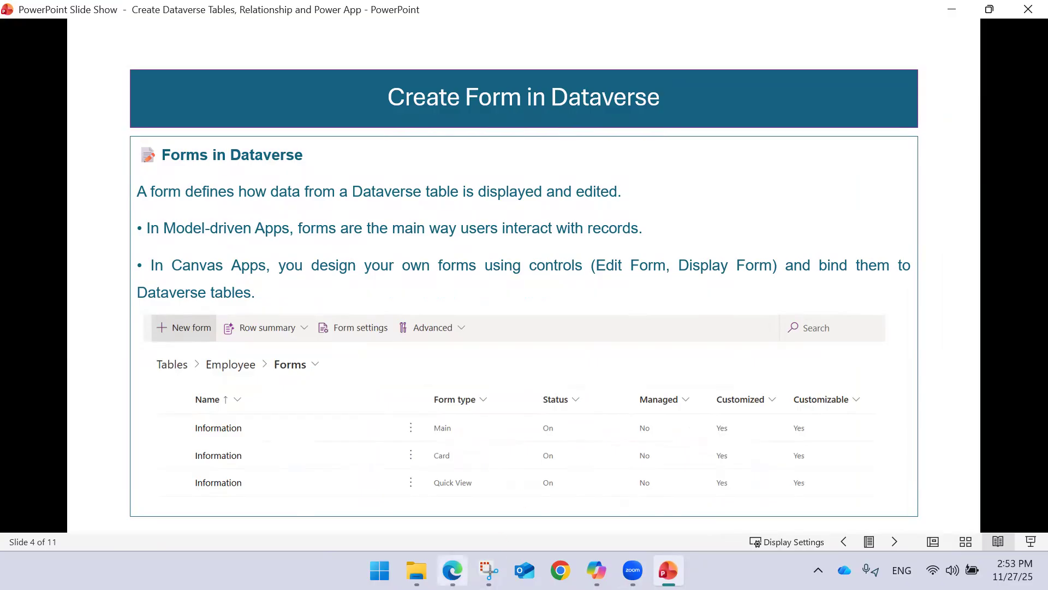
# Step: Switch to Power Apps in the browser and open the forms list of the custom Employee table
pyautogui.click(452, 570)
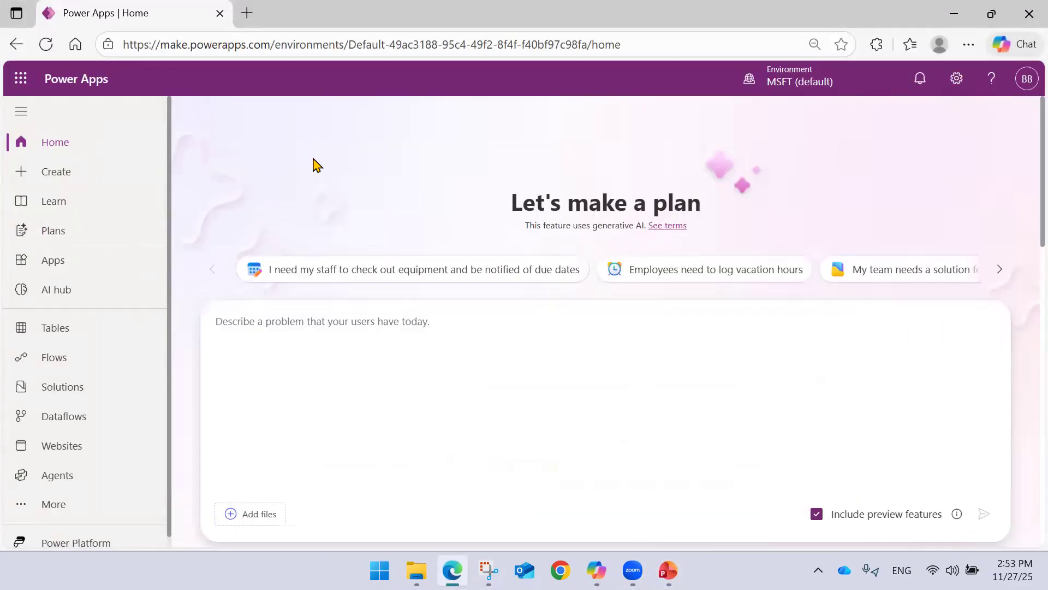
pyautogui.click(78, 337)
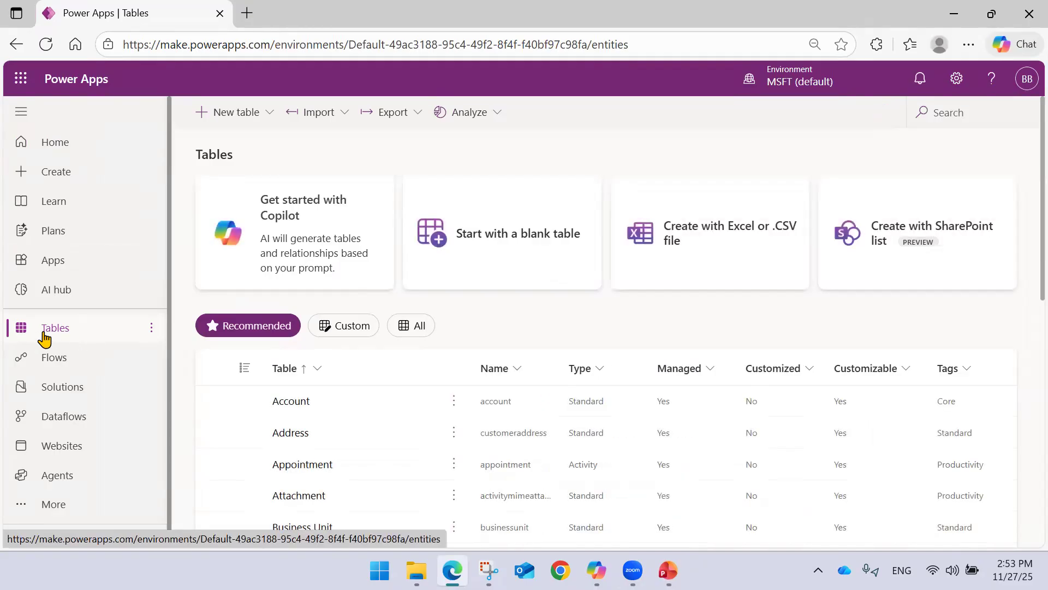
pyautogui.click(346, 327)
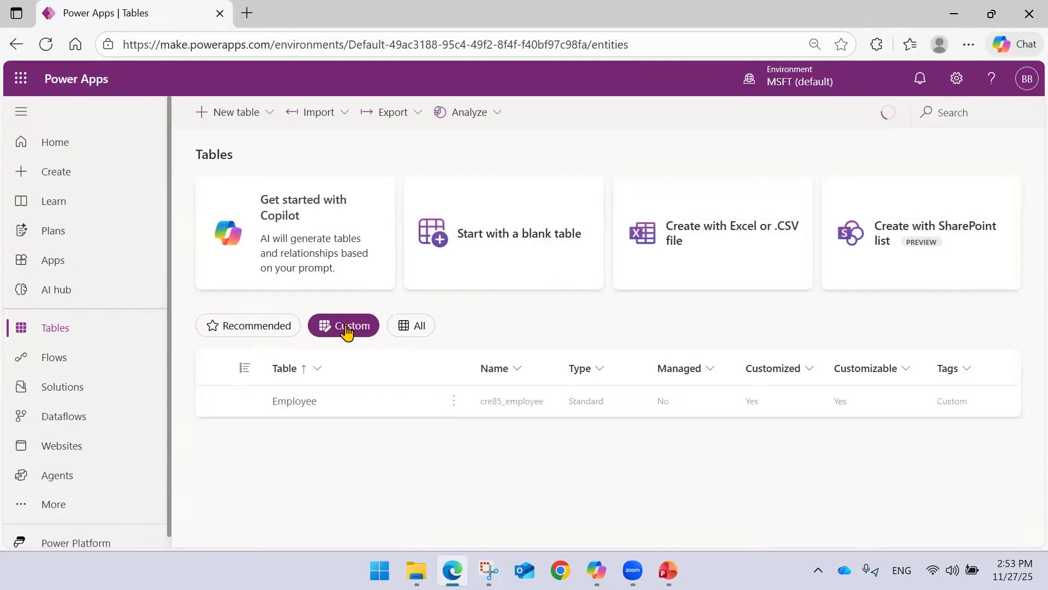
pyautogui.click(297, 402)
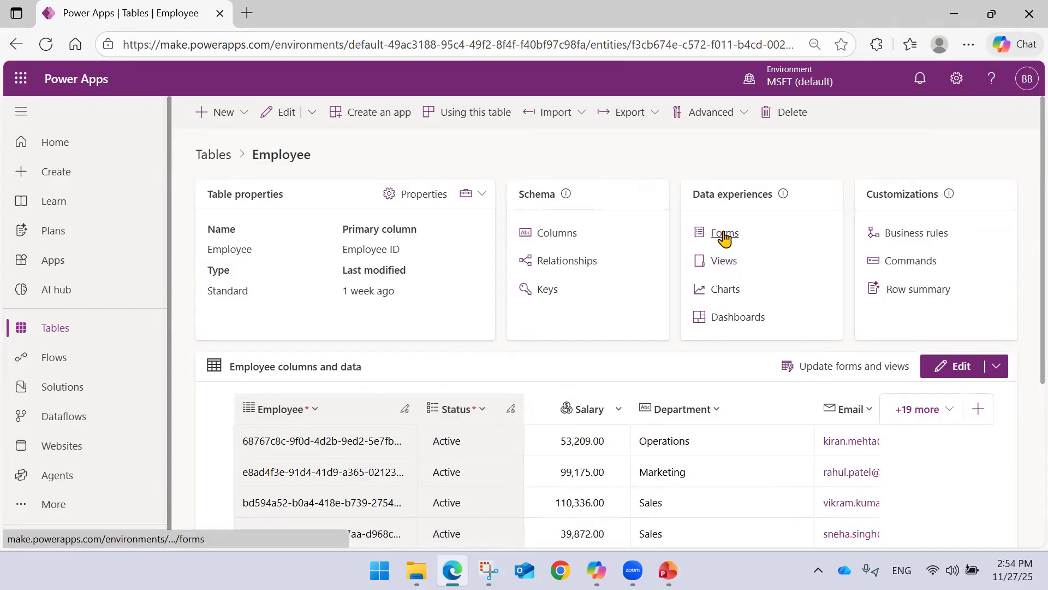
pyautogui.click(724, 234)
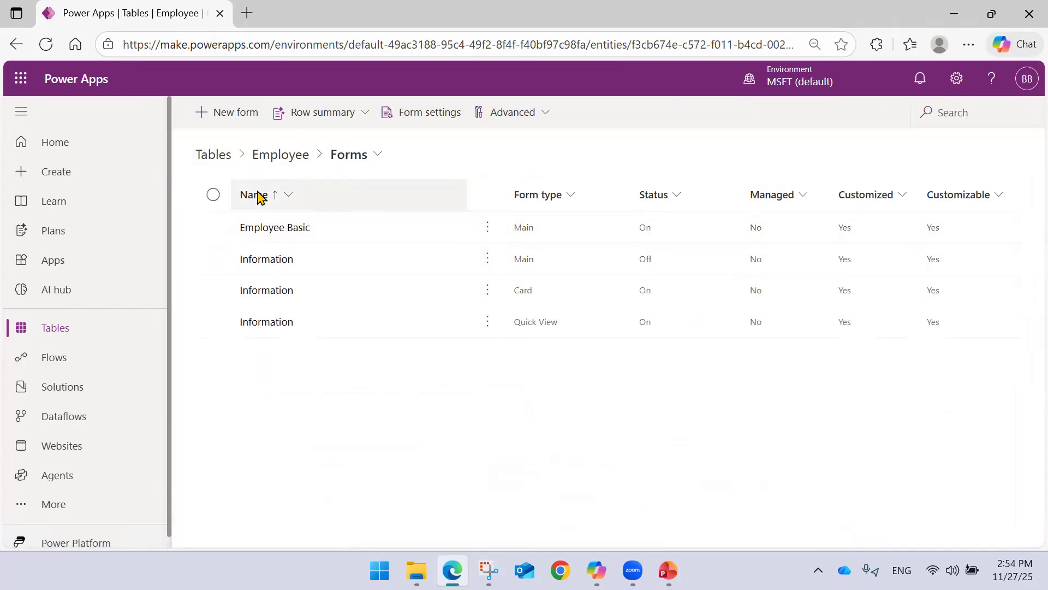
pyautogui.click(288, 154)
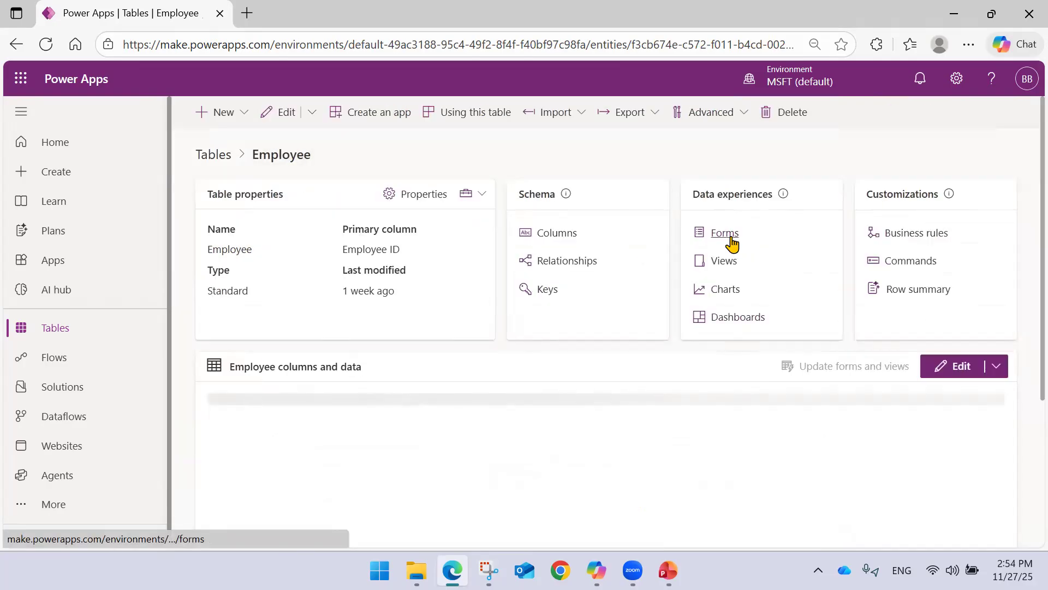
pyautogui.click(731, 242)
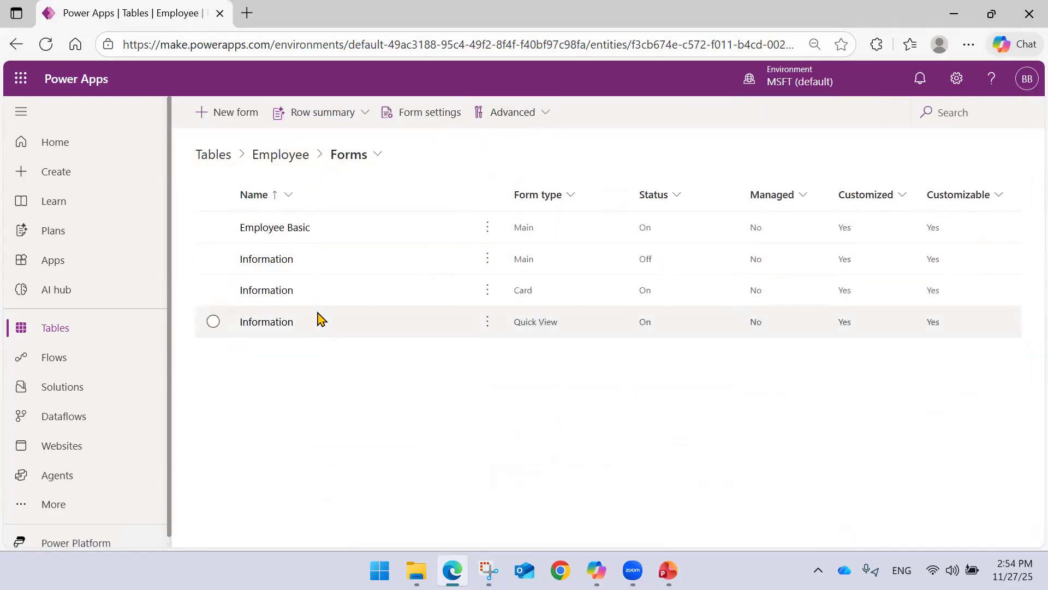
pyautogui.click(213, 261)
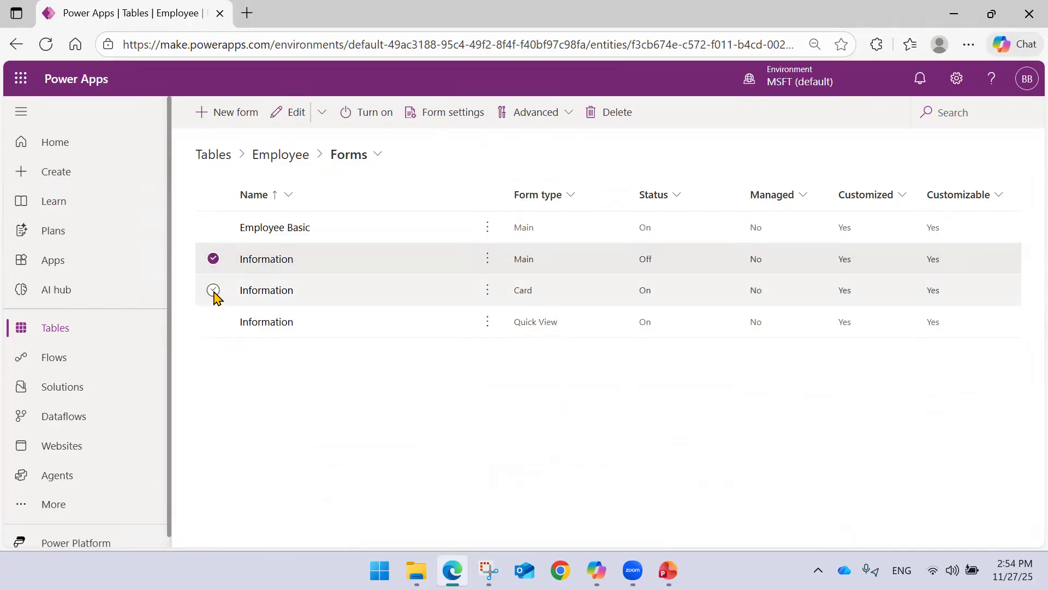
pyautogui.click(214, 293)
pyautogui.click(213, 321)
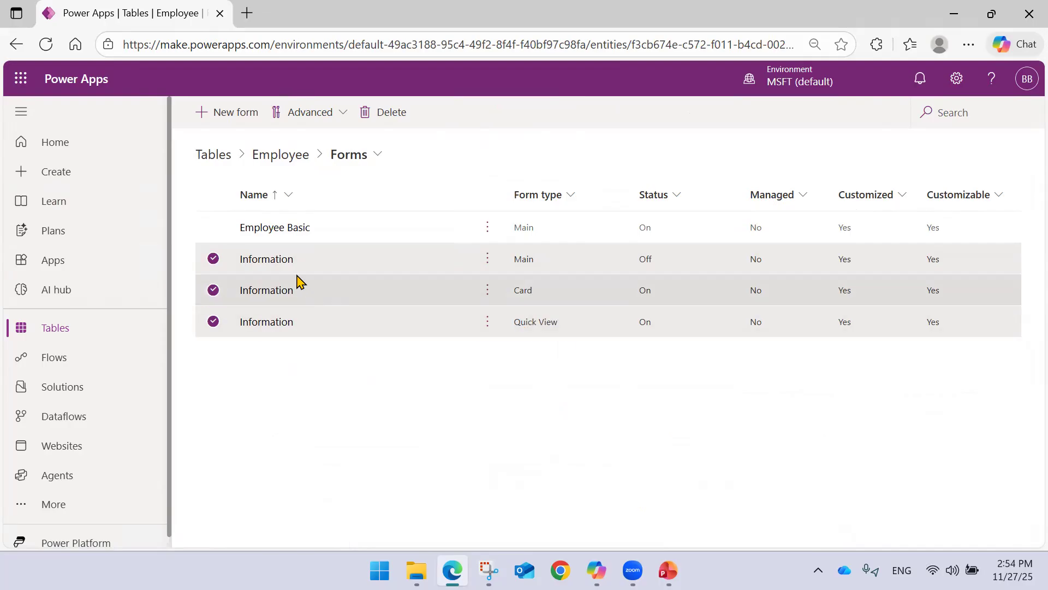
pyautogui.click(213, 260)
pyautogui.click(214, 290)
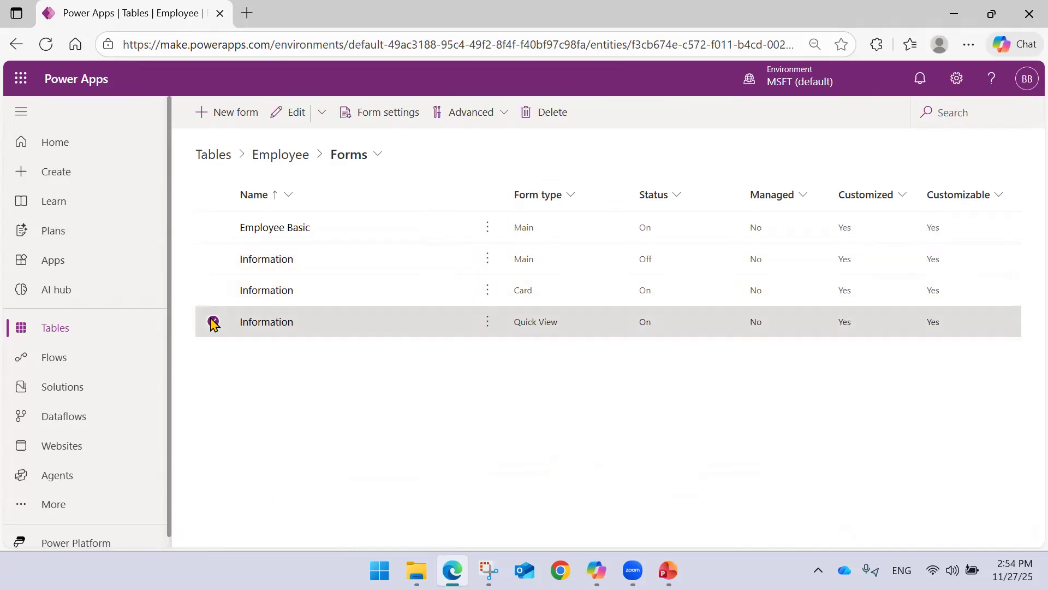
pyautogui.click(214, 322)
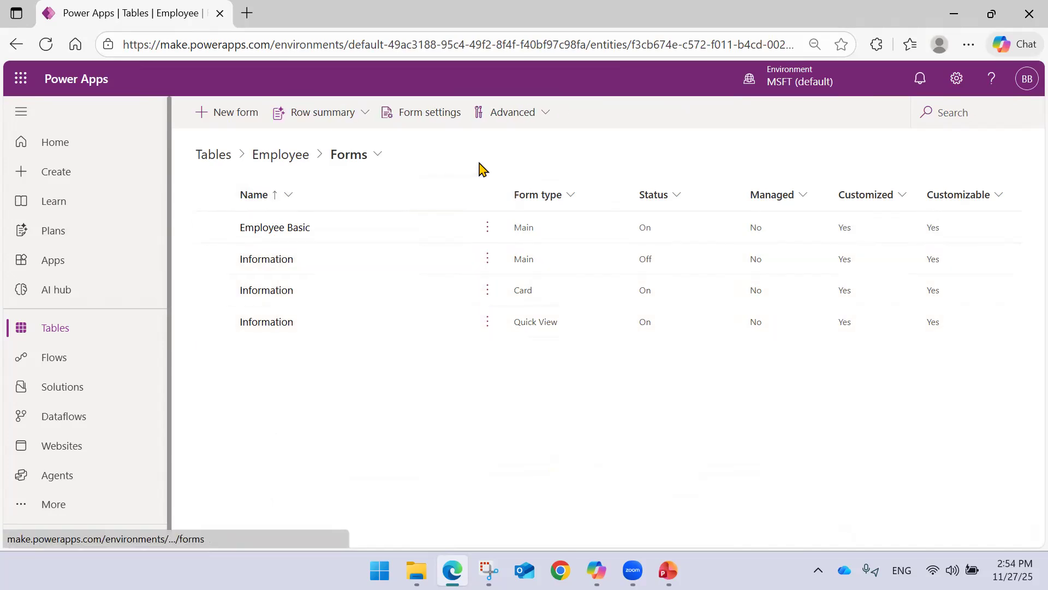
# Step: Start a new form for the Employee table, review the quick view and card types, and choose Main form
pyautogui.click(238, 125)
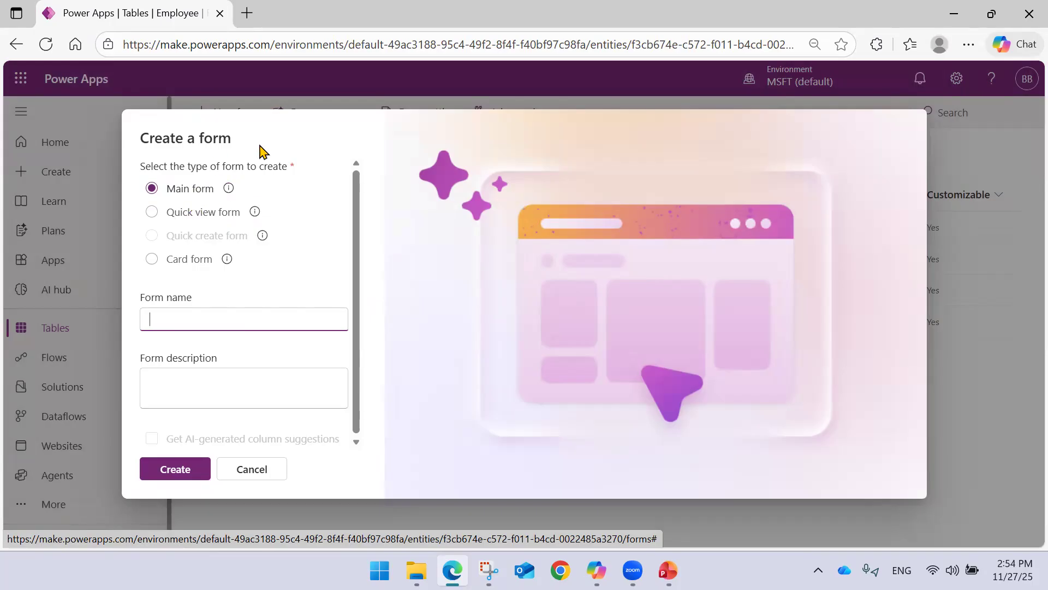
pyautogui.click(211, 215)
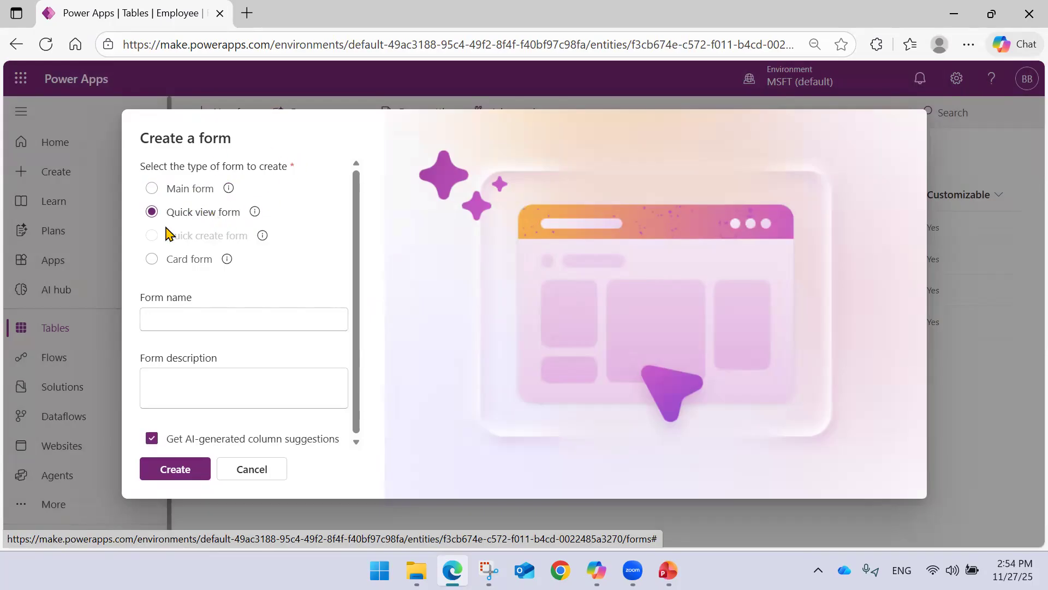
pyautogui.click(183, 264)
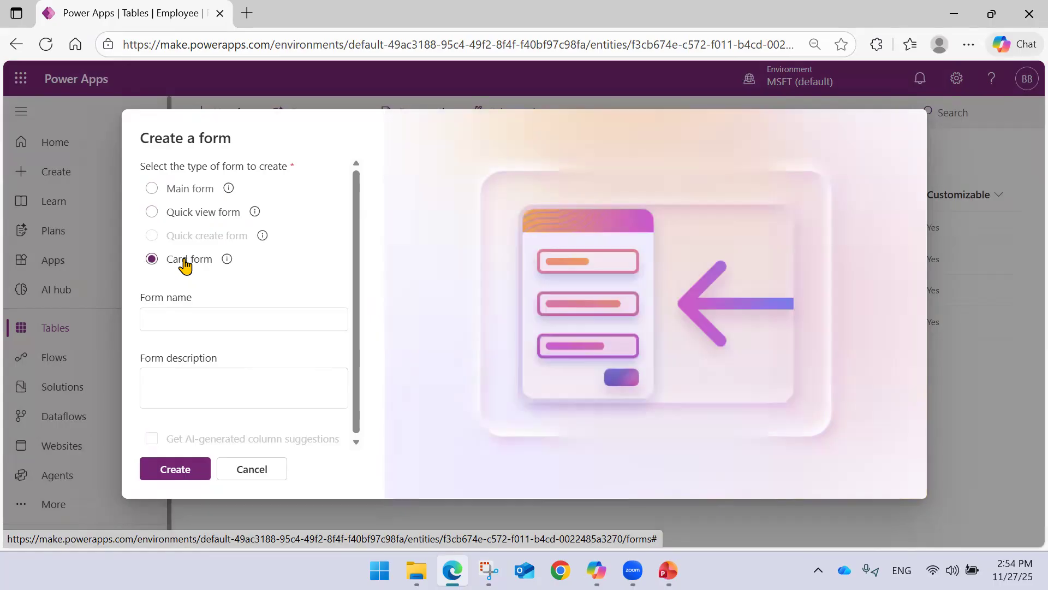
pyautogui.click(227, 261)
pyautogui.scroll(-1, 180, 305)
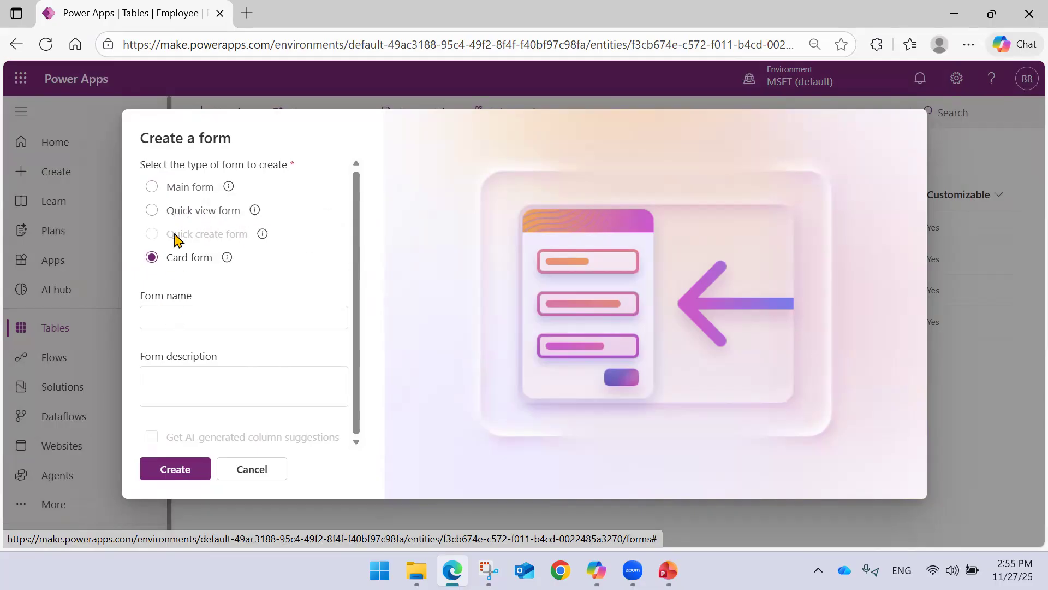
pyautogui.click(186, 191)
# Step: Name the form EmployeeTest, describe it as Demo Form, and create it
pyautogui.click(167, 320)
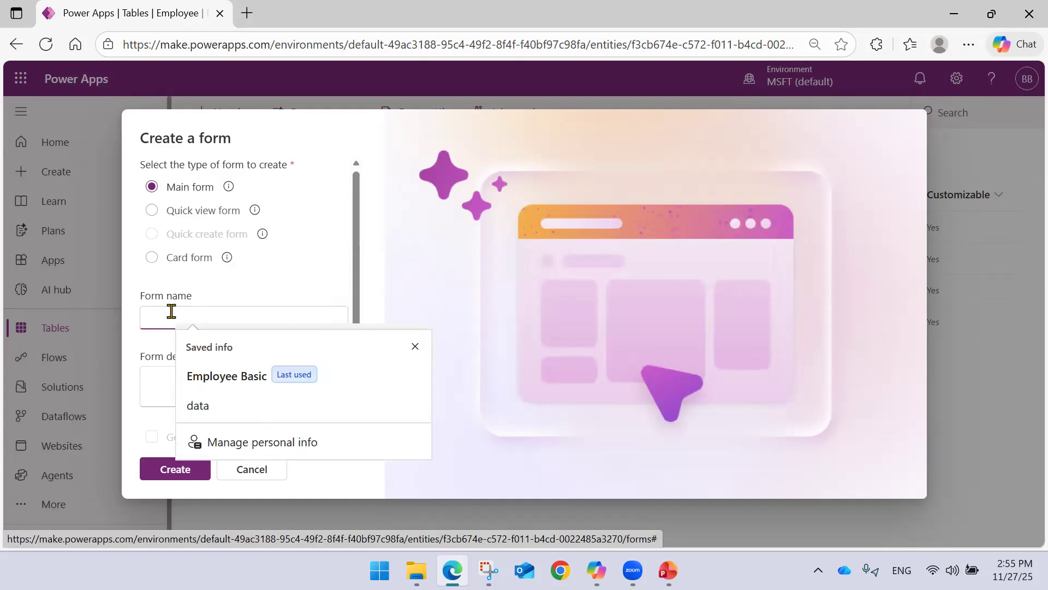
pyautogui.click(213, 292)
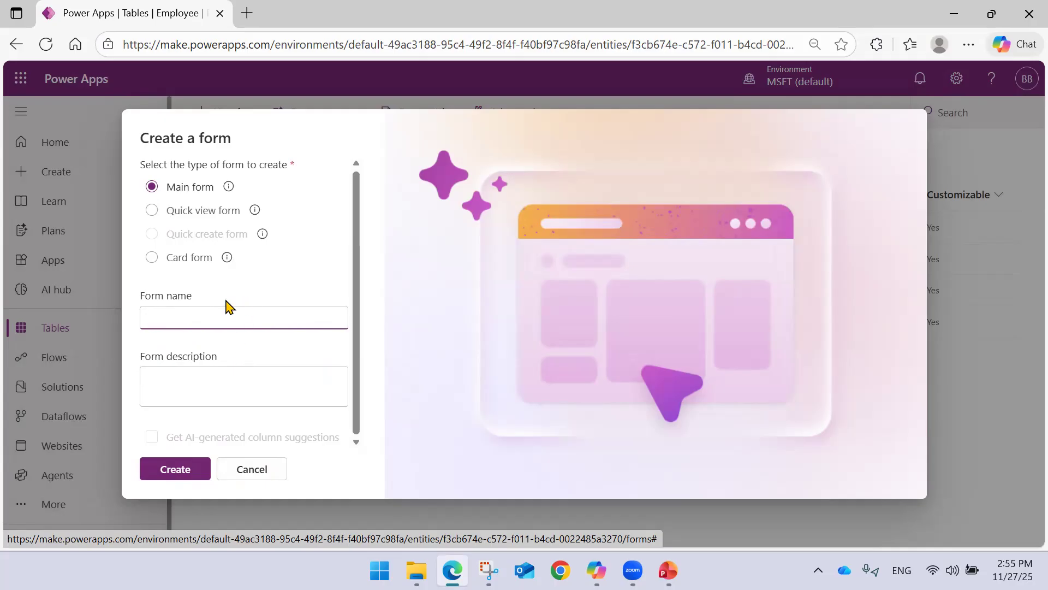
pyautogui.click(176, 321)
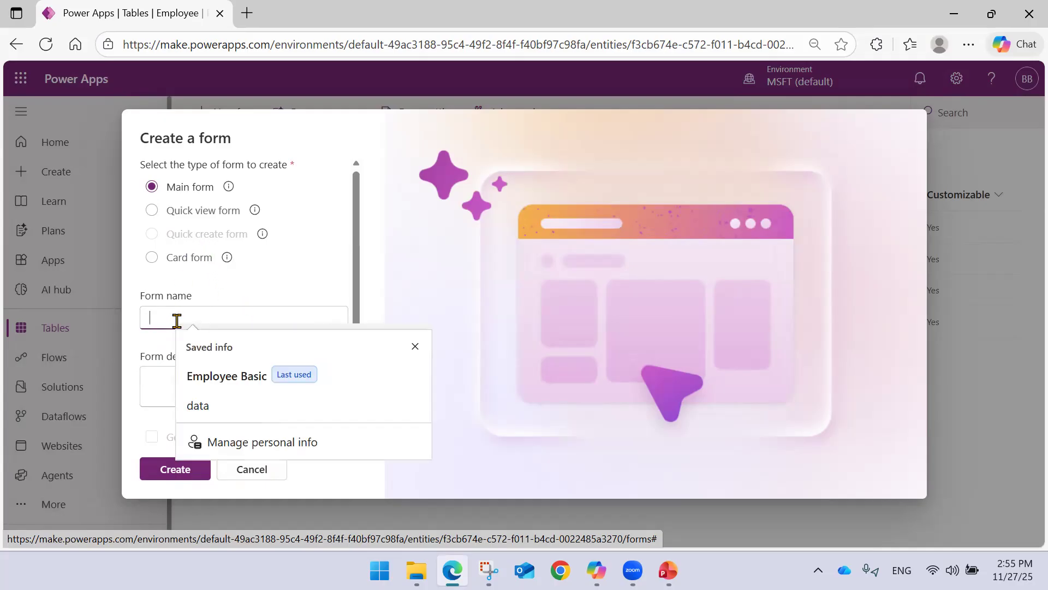
pyautogui.write('EmployeeTest')
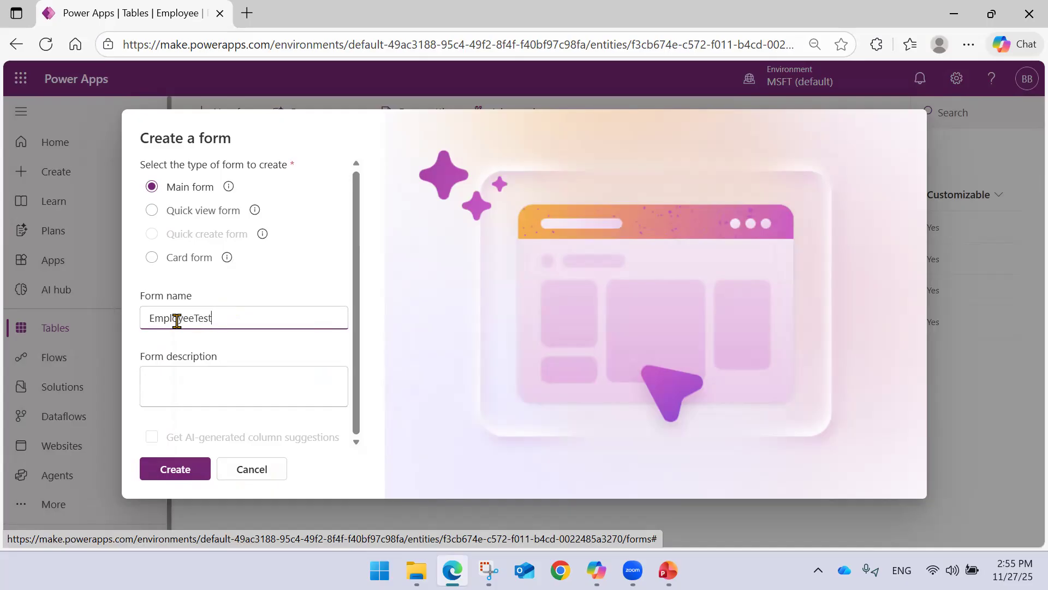
pyautogui.click(178, 371)
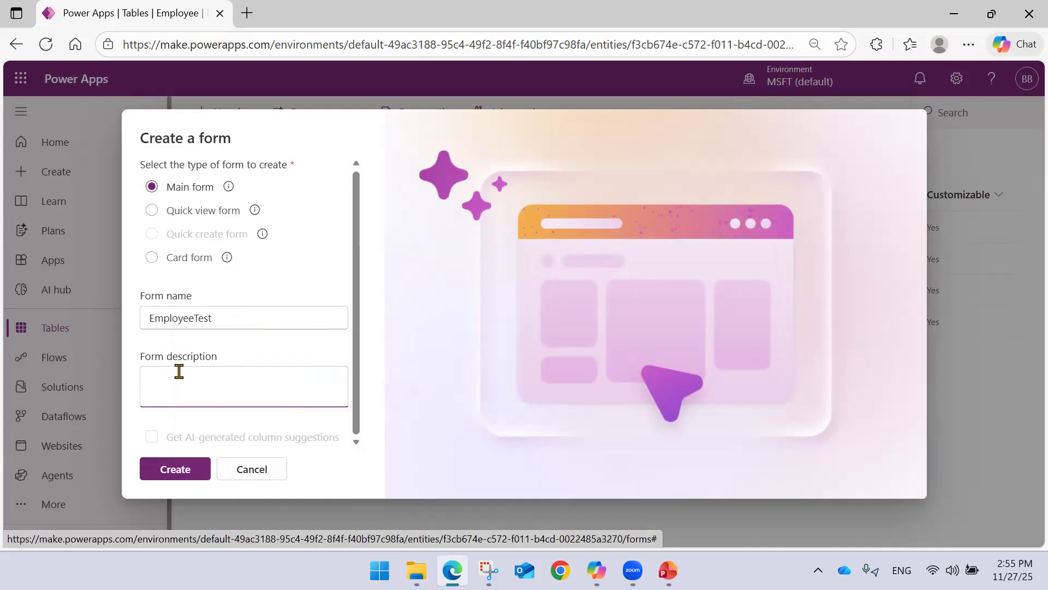
pyautogui.write('Demo Form')
pyautogui.press('Tab')
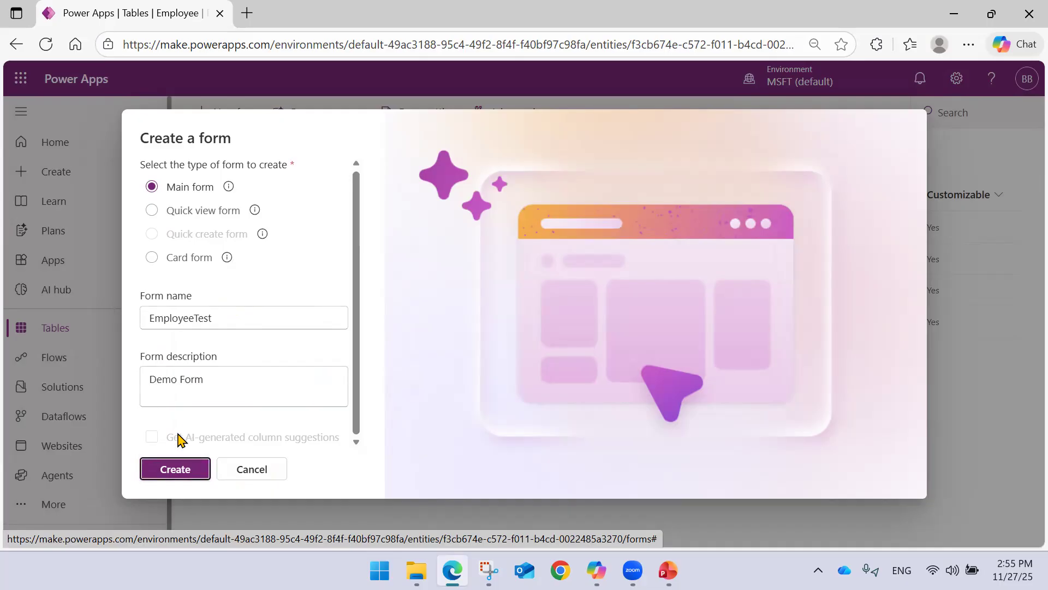
pyautogui.click(172, 468)
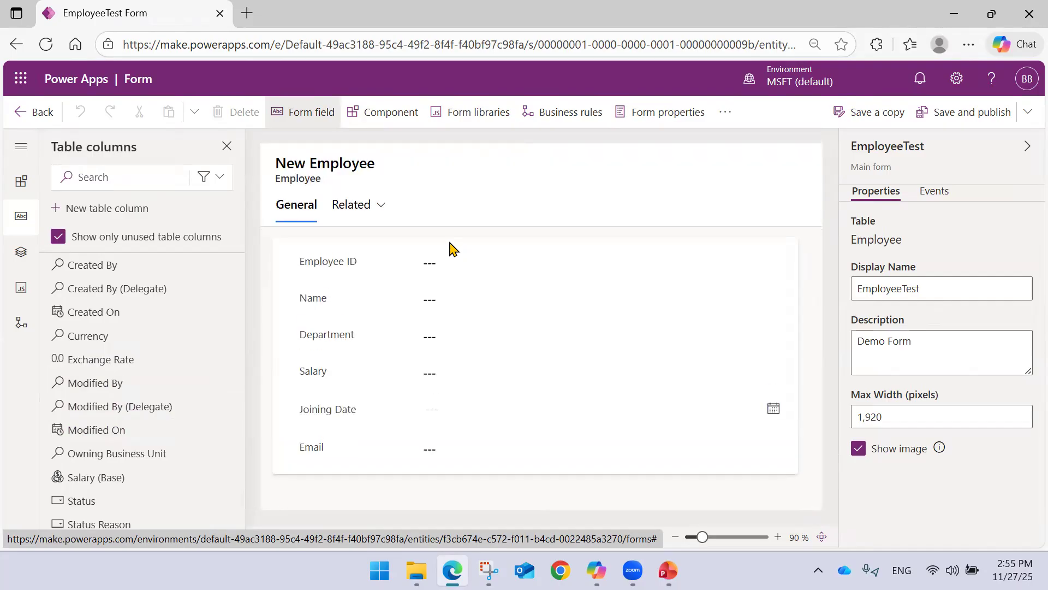
# Step: Move the Email field directly below the Name field on the form
pyautogui.click(367, 264)
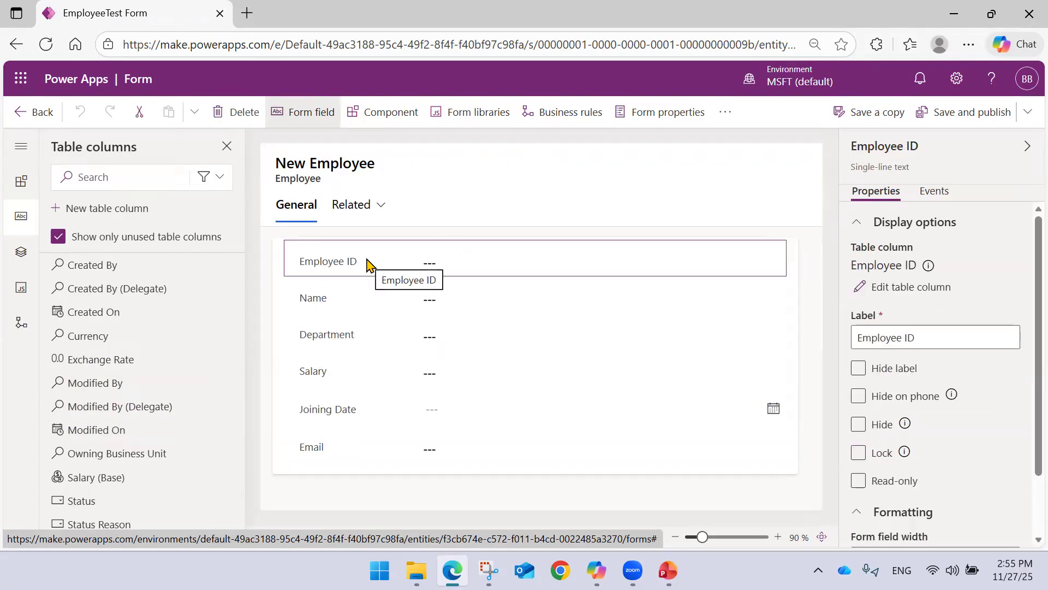
pyautogui.click(363, 299)
pyautogui.click(350, 450)
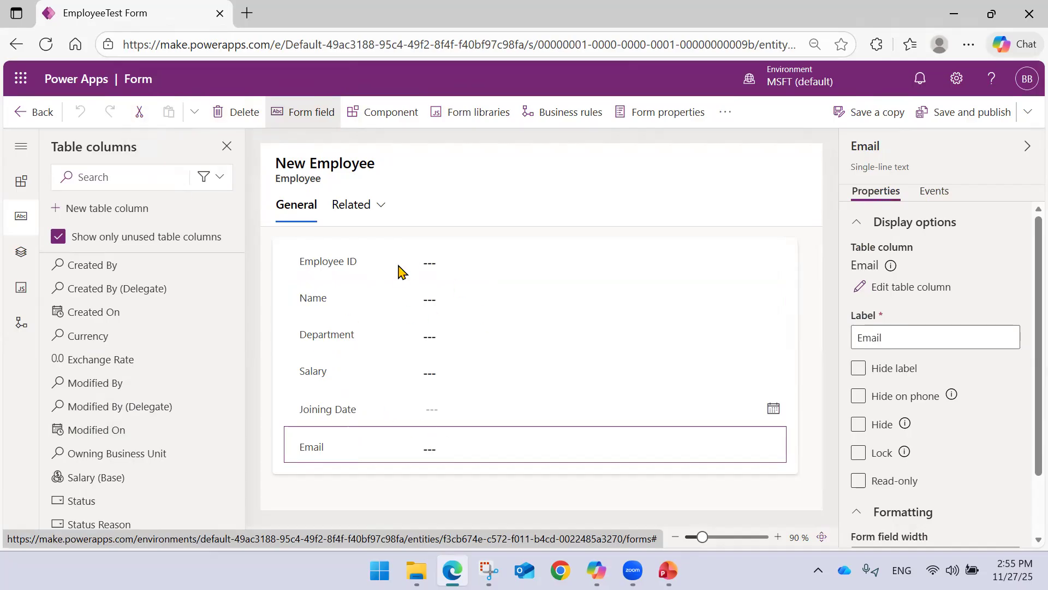
pyautogui.moveTo(354, 454); pyautogui.dragTo(365, 327)
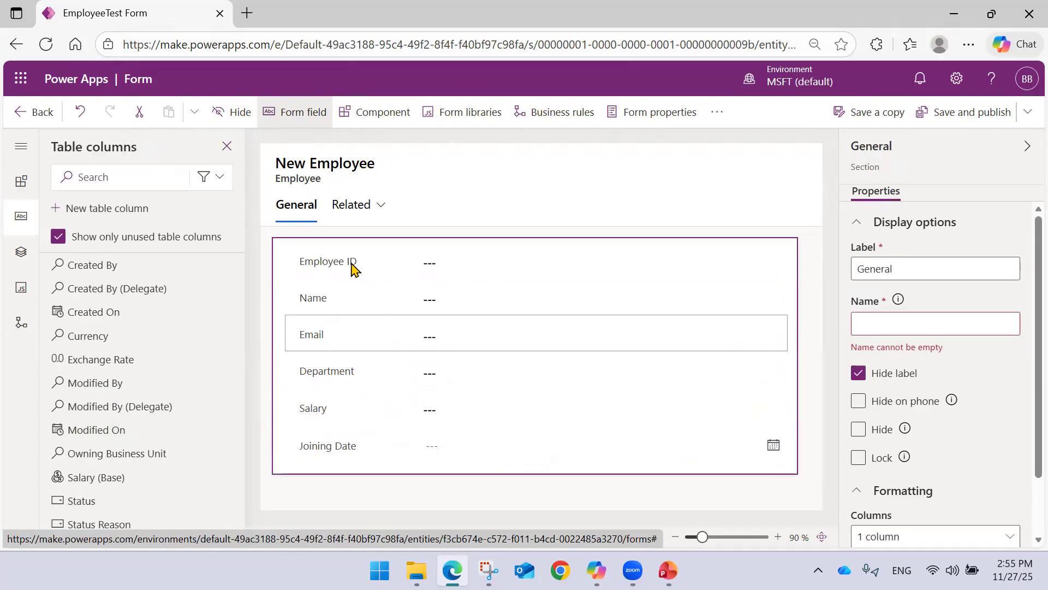
pyautogui.click(334, 338)
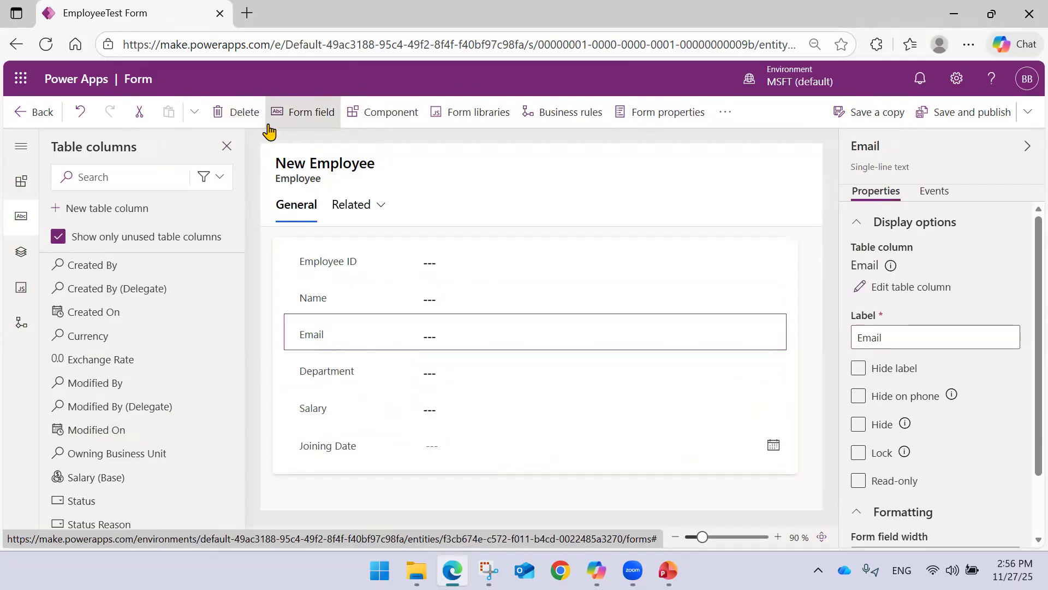
pyautogui.click(350, 301)
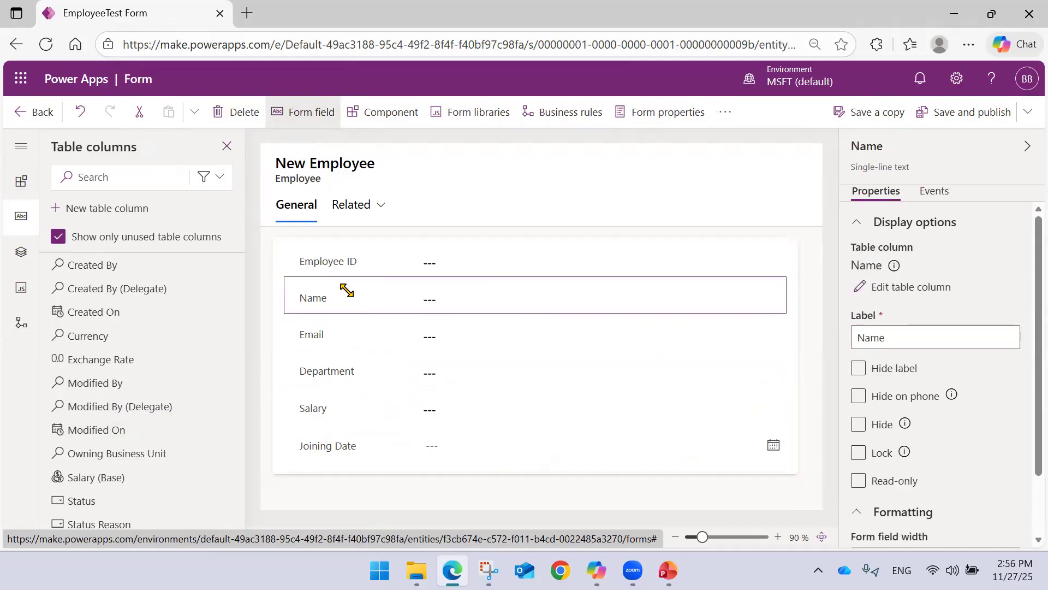
pyautogui.click(346, 271)
pyautogui.click(349, 330)
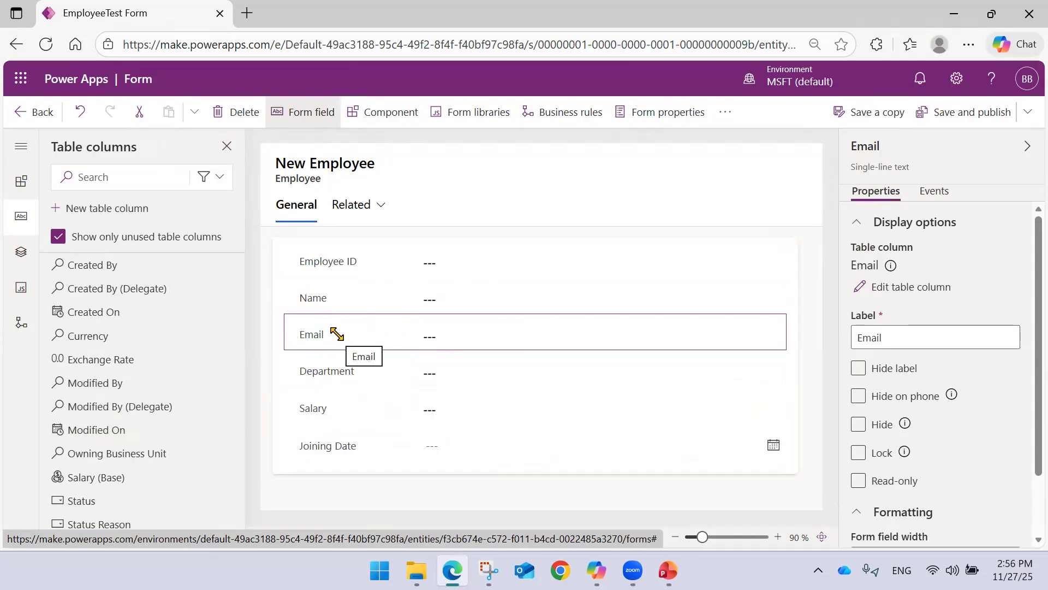
pyautogui.click(351, 242)
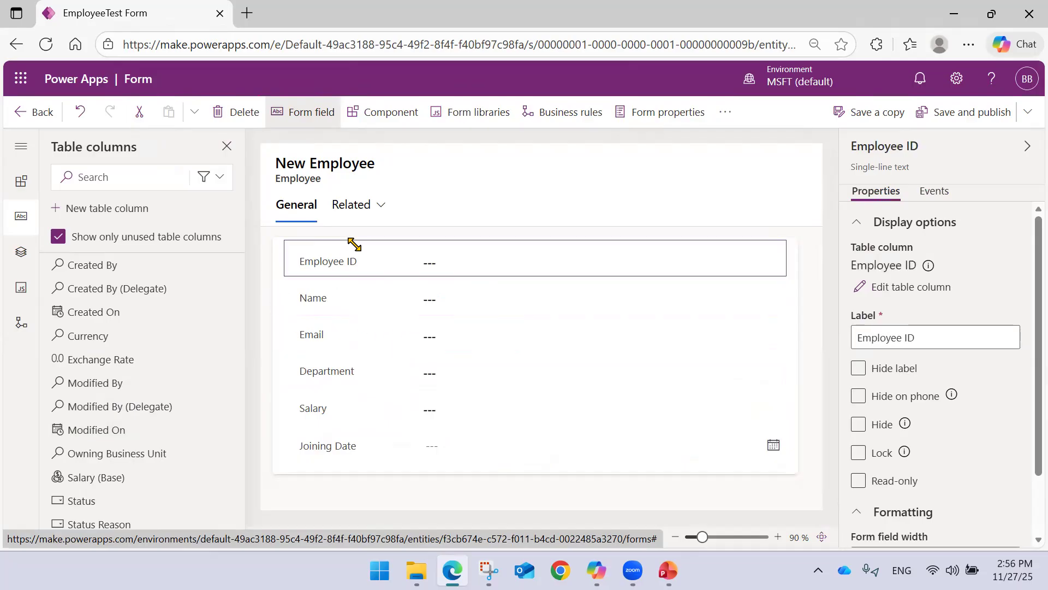
pyautogui.click(278, 263)
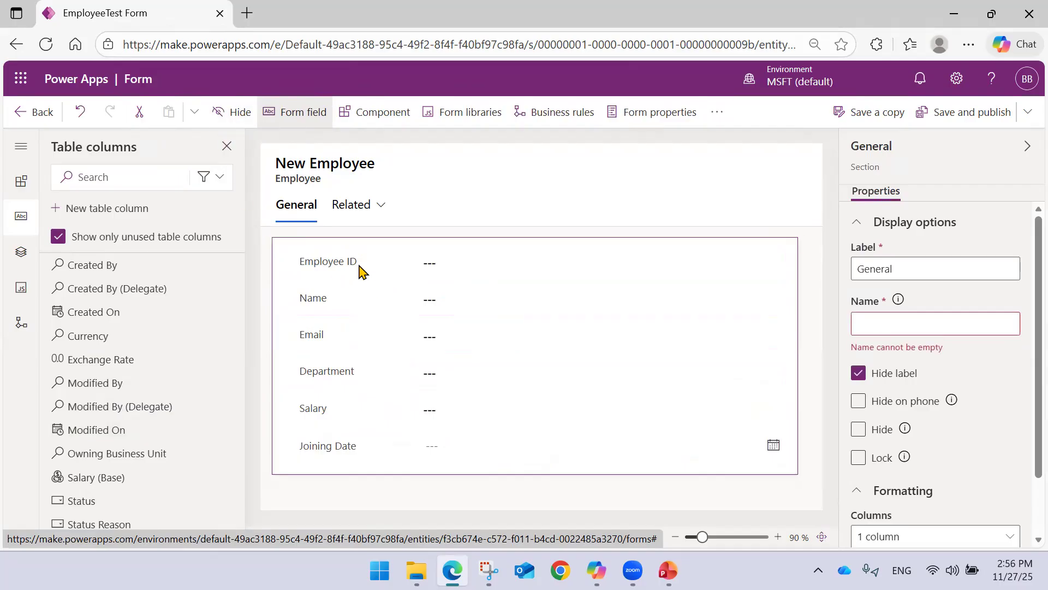
pyautogui.click(355, 267)
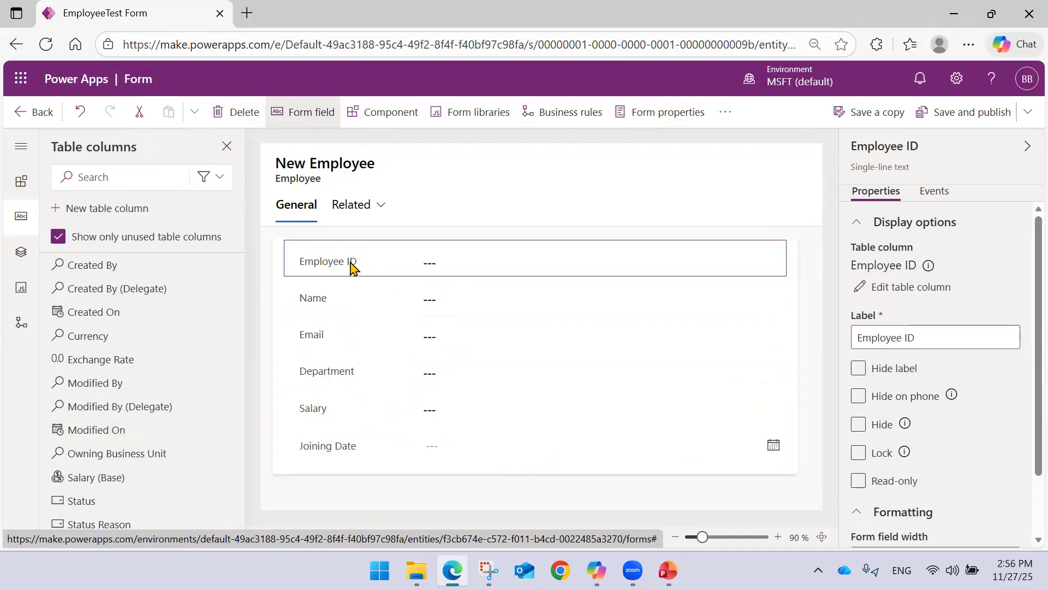
# Step: Add the Status column below the Name field and hide it on the form
pyautogui.click(322, 299)
pyautogui.moveTo(119, 416)
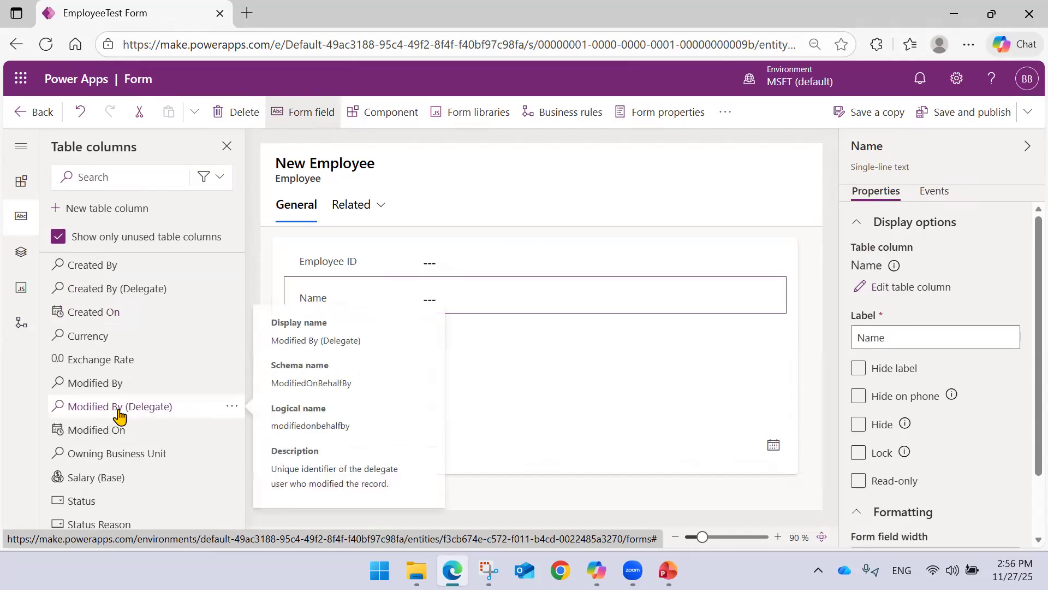
pyautogui.click(103, 501)
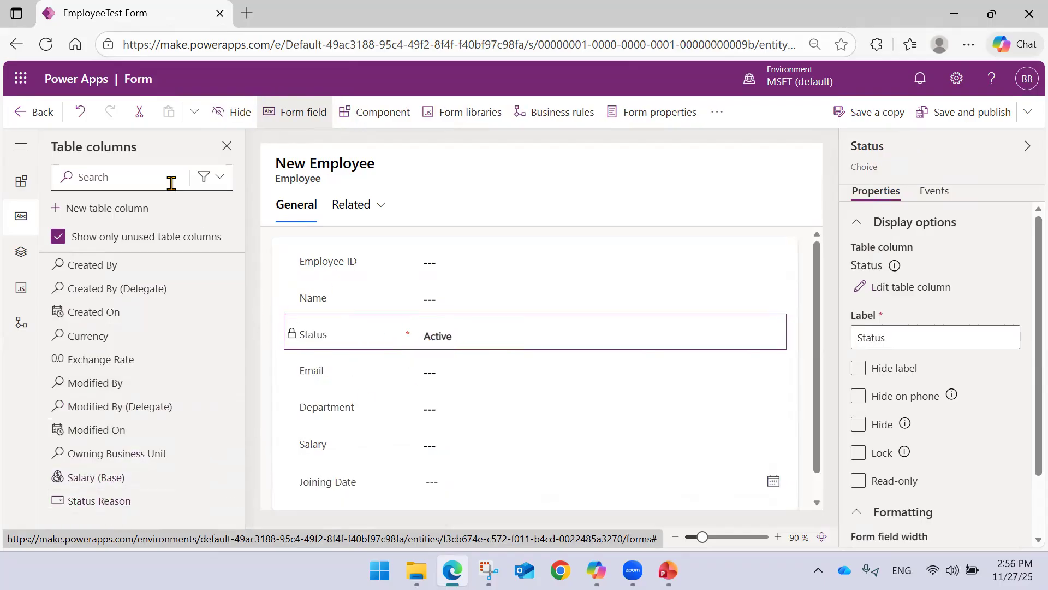
pyautogui.click(220, 121)
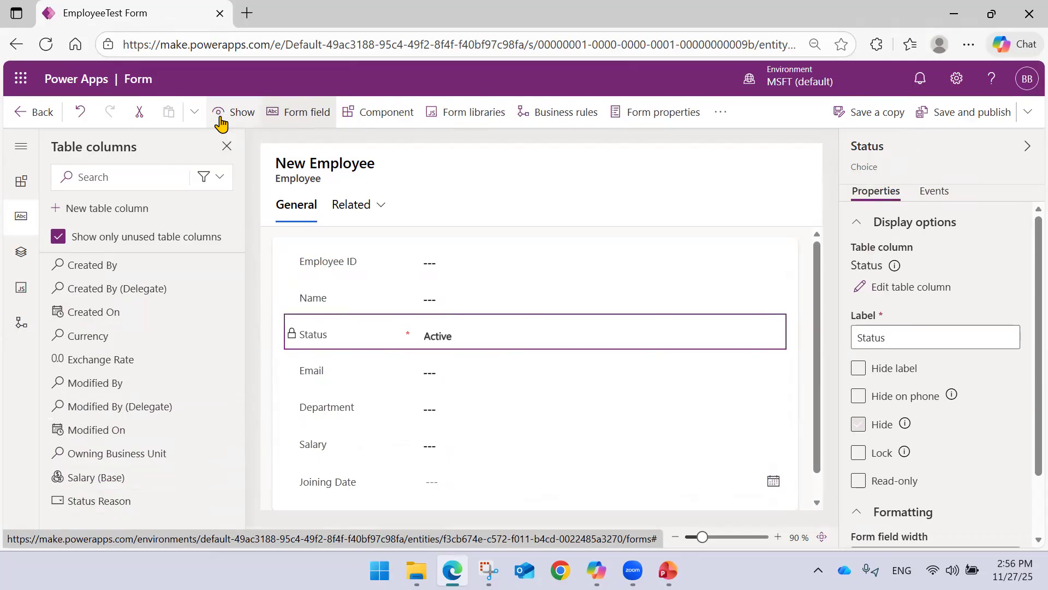
pyautogui.moveTo(146, 334)
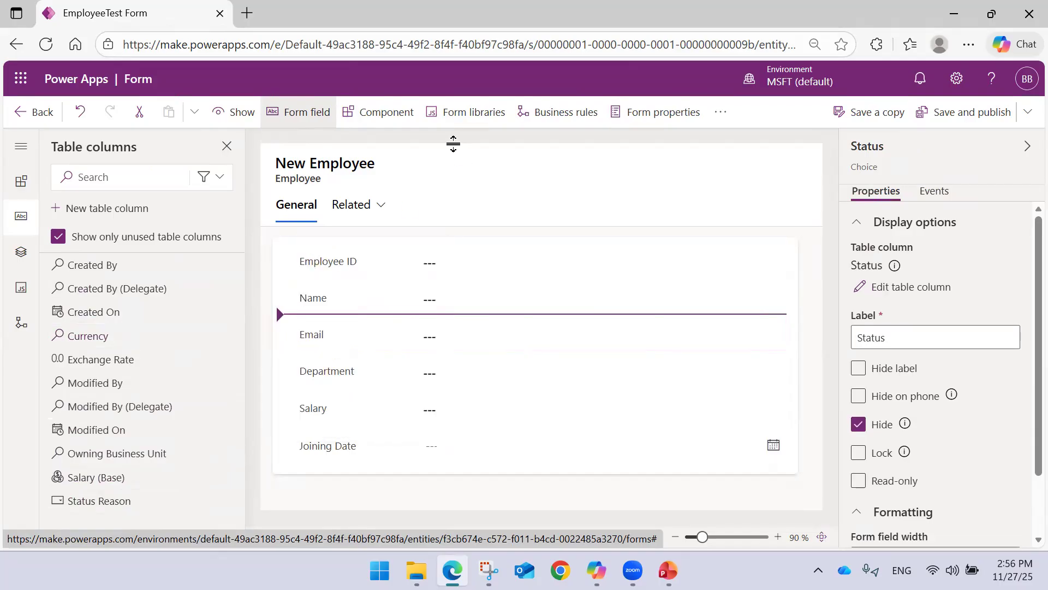
# Step: Make the hidden Status field visible again and move it below the Joining Date field
pyautogui.click(249, 127)
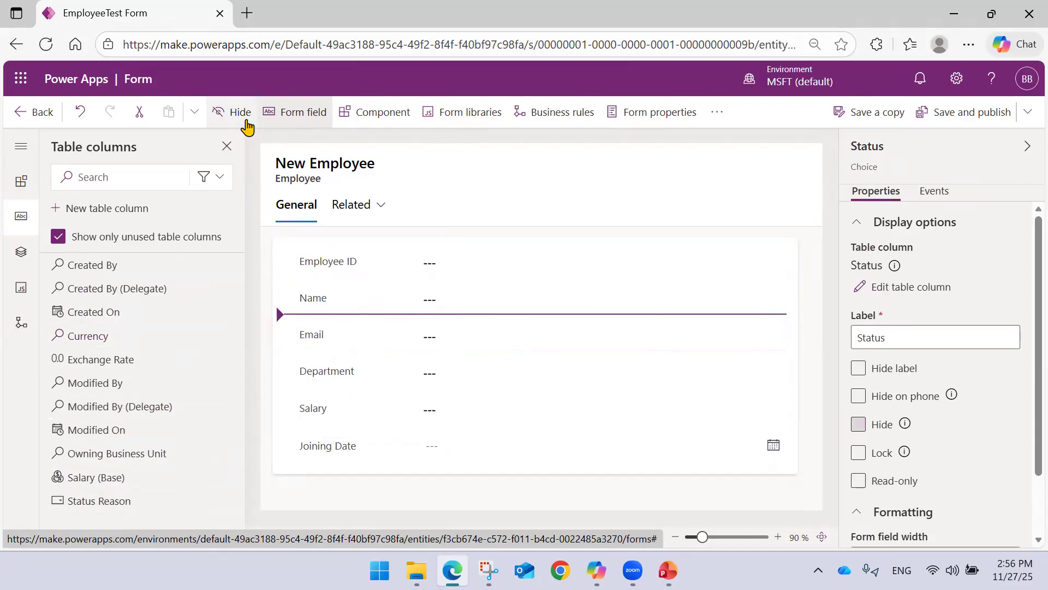
pyautogui.click(719, 112)
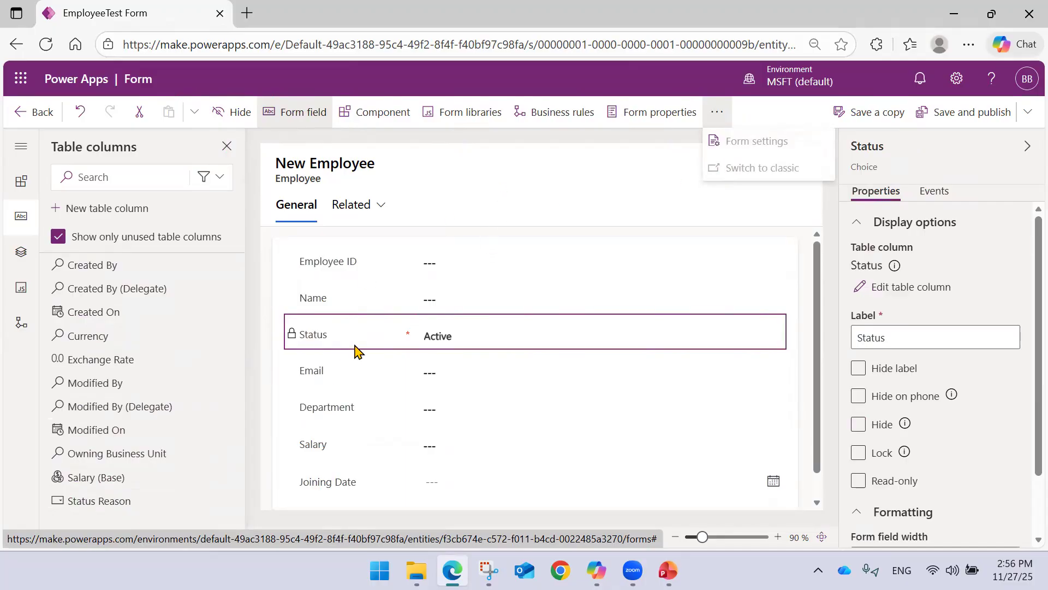
pyautogui.moveTo(508, 338); pyautogui.dragTo(359, 486)
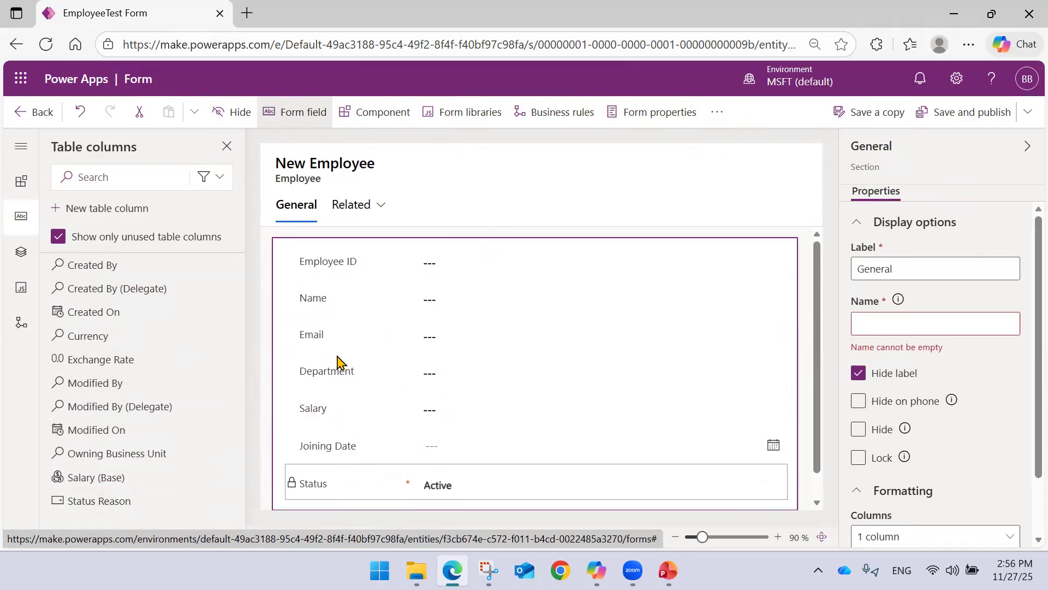
# Step: Remove the Department field from the form and add it back directly below Joining Date
pyautogui.click(339, 375)
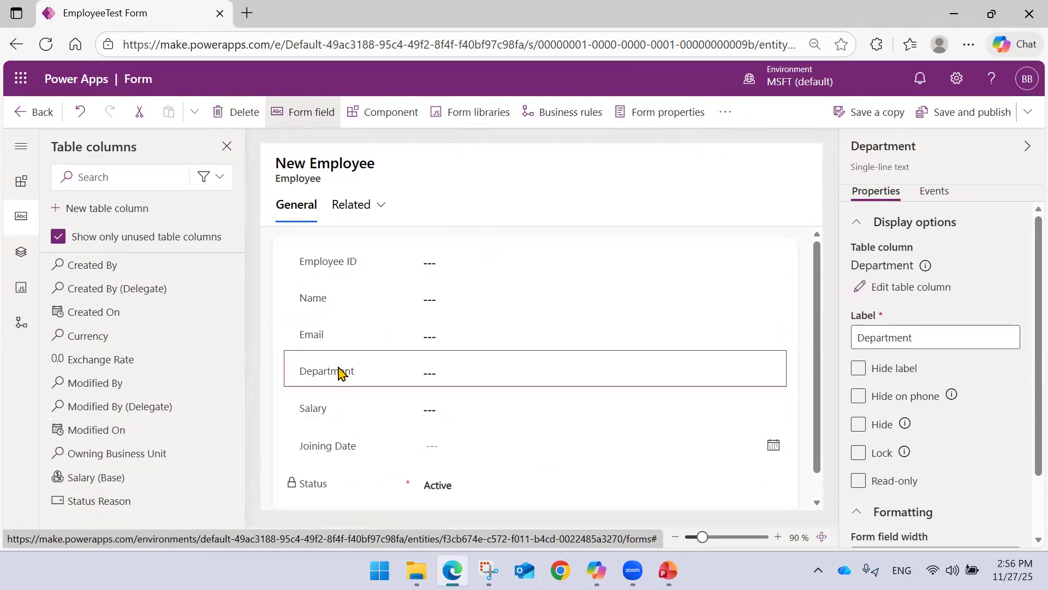
pyautogui.click(240, 120)
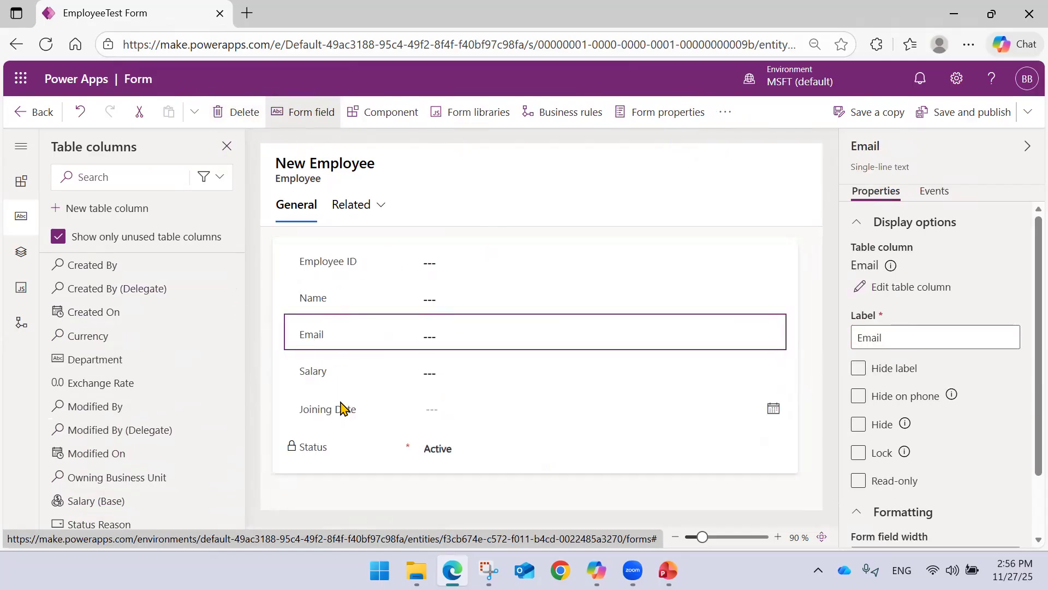
pyautogui.click(341, 406)
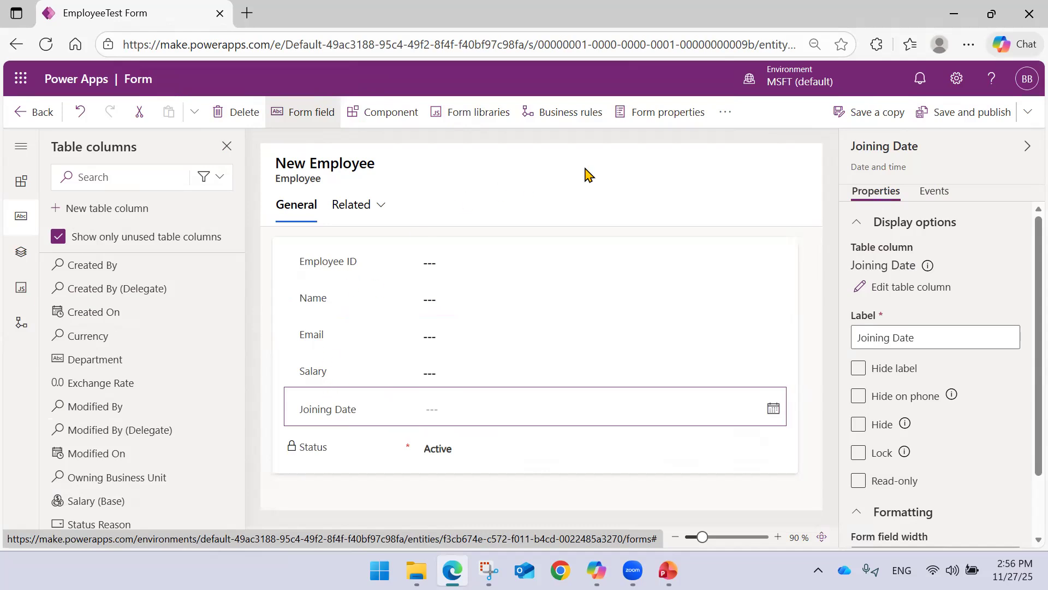
pyautogui.click(719, 118)
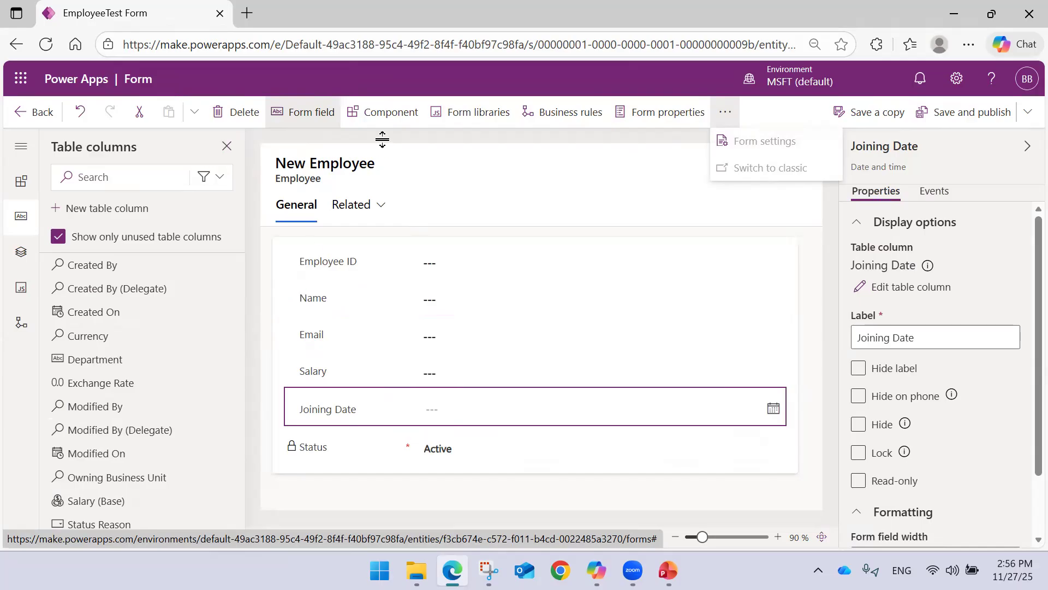
pyautogui.click(93, 365)
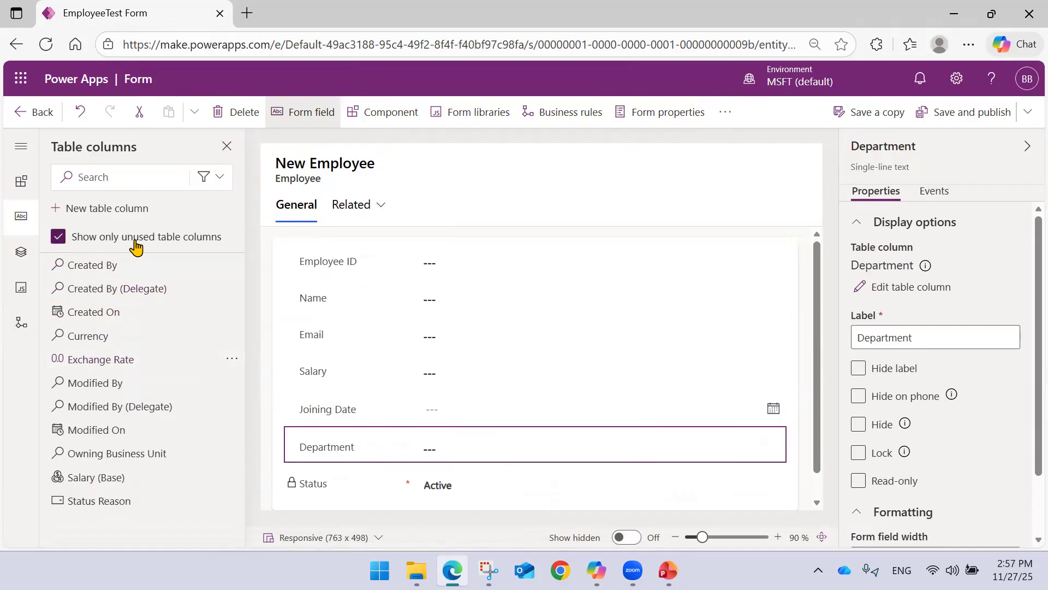
# Step: View all table columns, restore the unused-only filter, and look at the new column settings without creating a column
pyautogui.click(59, 238)
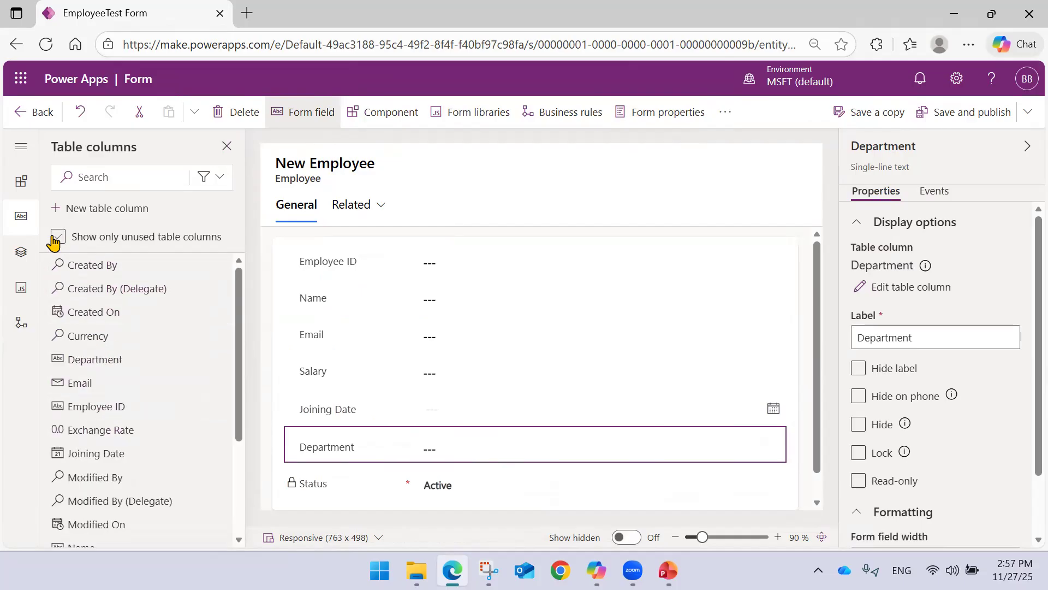
pyautogui.click(59, 239)
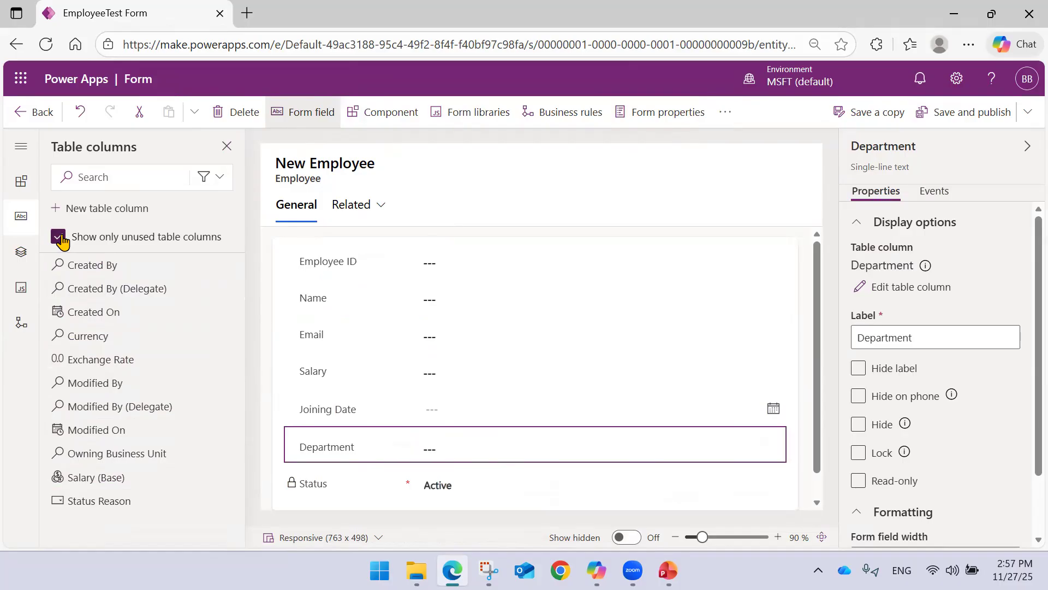
pyautogui.click(94, 217)
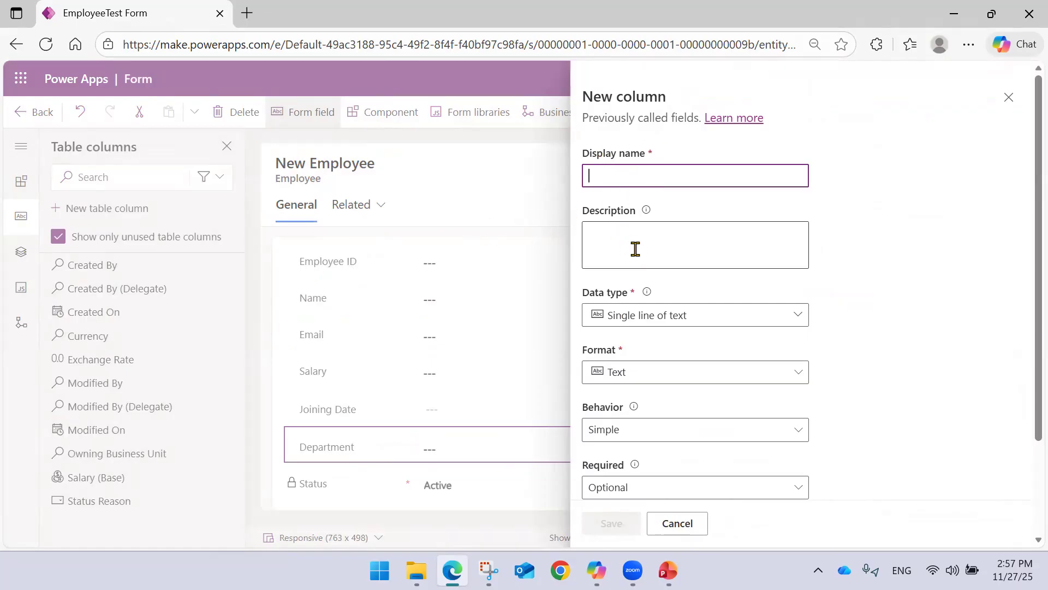
pyautogui.click(689, 523)
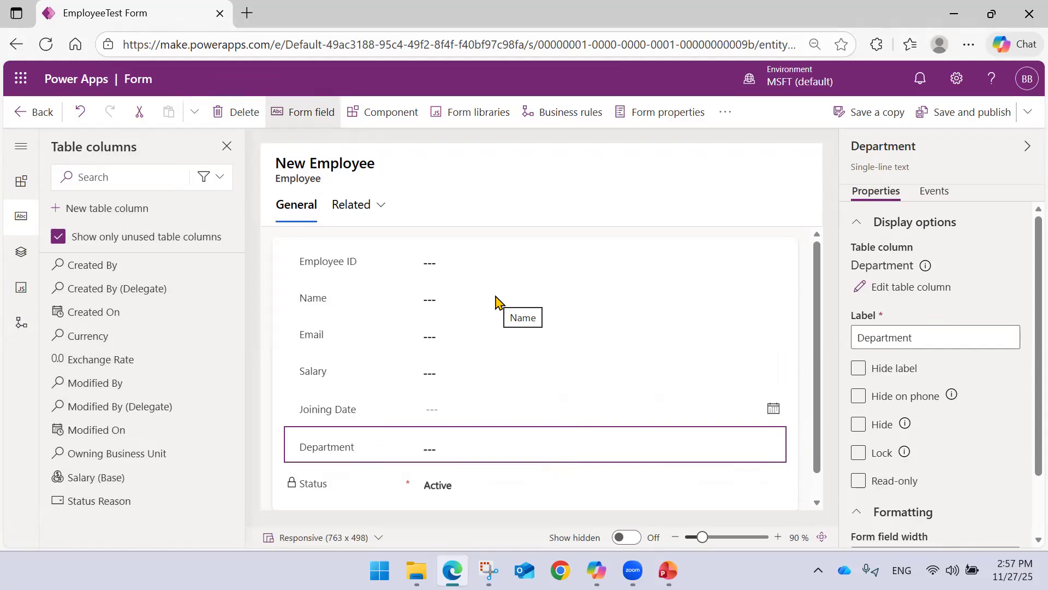
pyautogui.moveTo(161, 366)
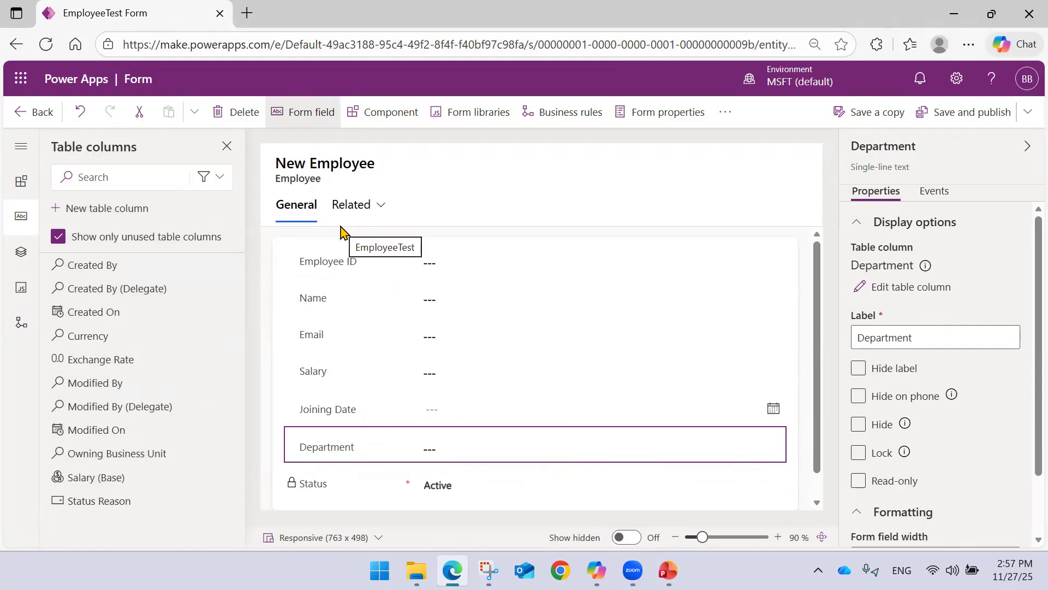
# Step: Try the Hide label, Hide, Lock and Read-only options on the Employee ID field, clearing each one again
pyautogui.click(396, 265)
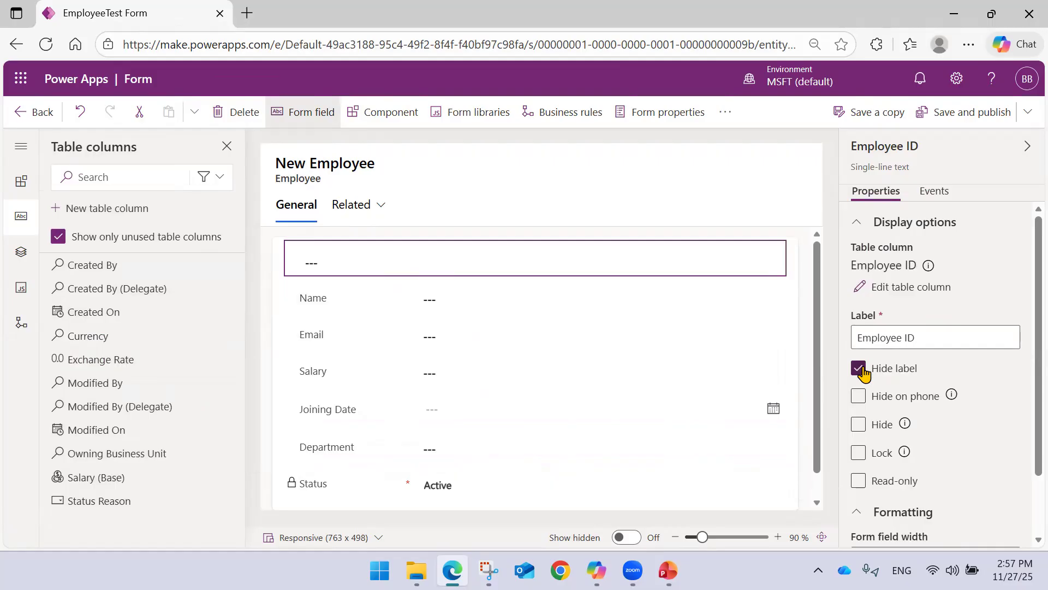
pyautogui.click(862, 369)
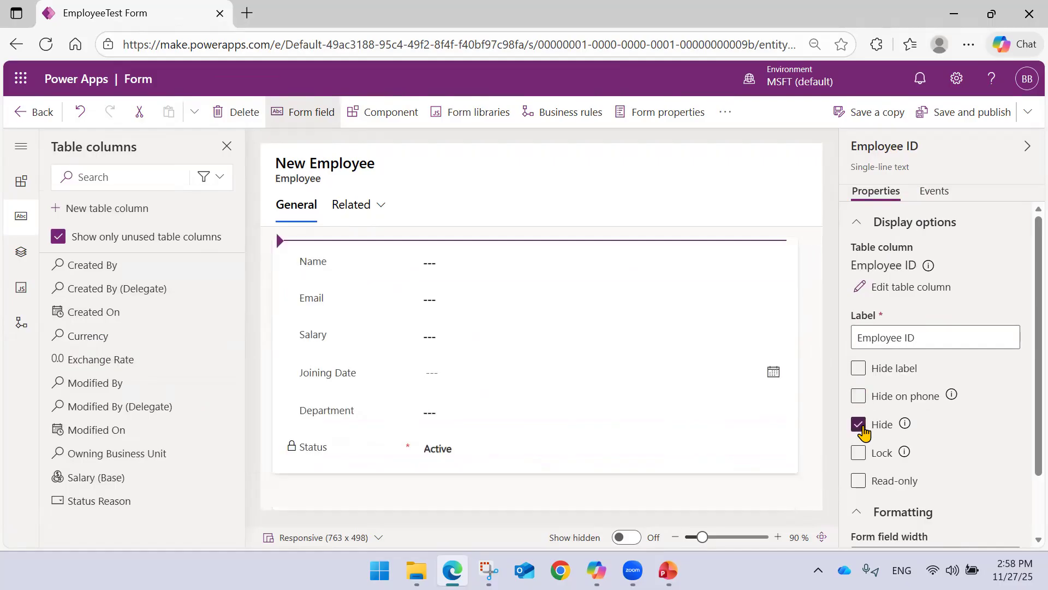
pyautogui.click(863, 431)
pyautogui.moveTo(905, 456)
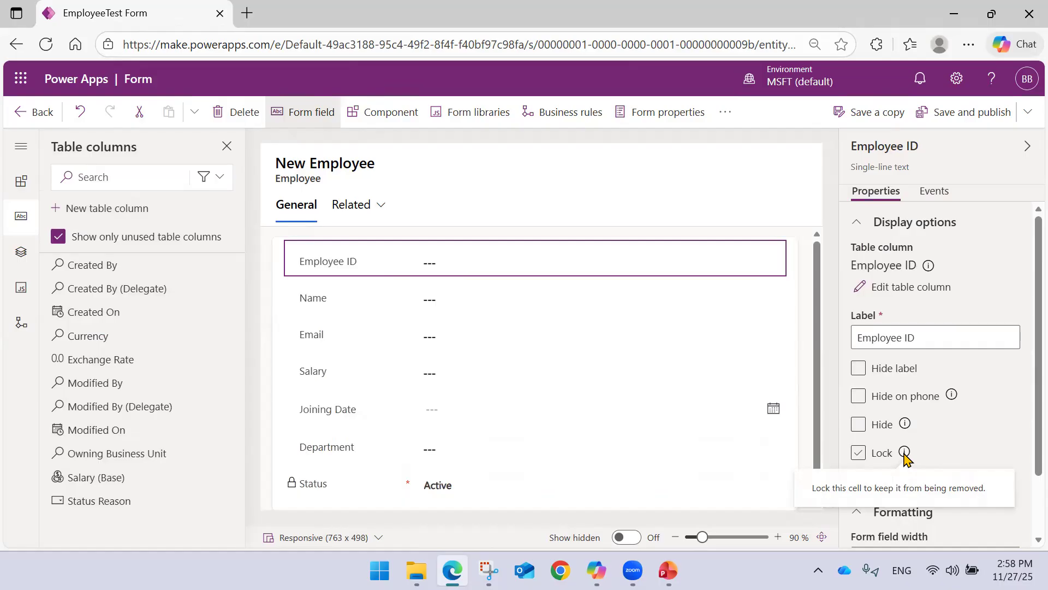
pyautogui.click(858, 452)
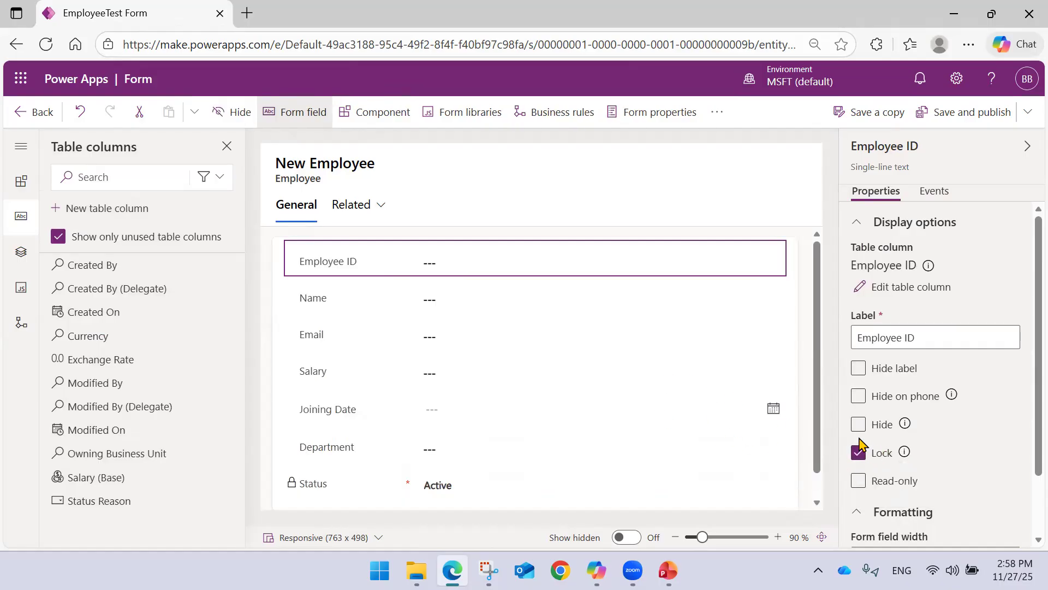
pyautogui.click(858, 452)
pyautogui.click(858, 481)
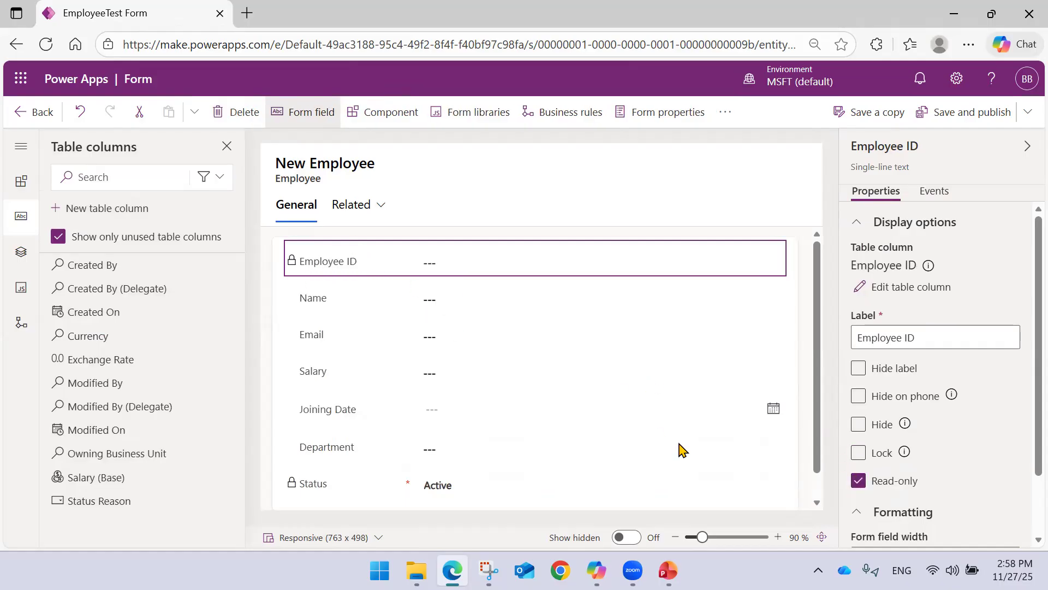
pyautogui.click(858, 480)
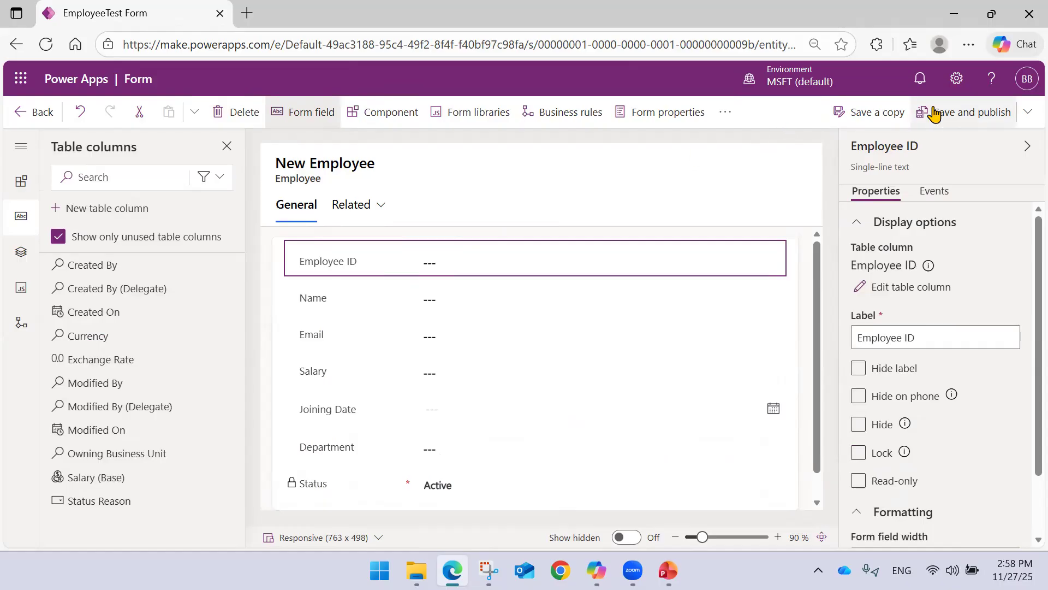
# Step: Check the save options and leave the EmployeeTest form without saving, returning to the Employee table's forms list
pyautogui.click(1028, 120)
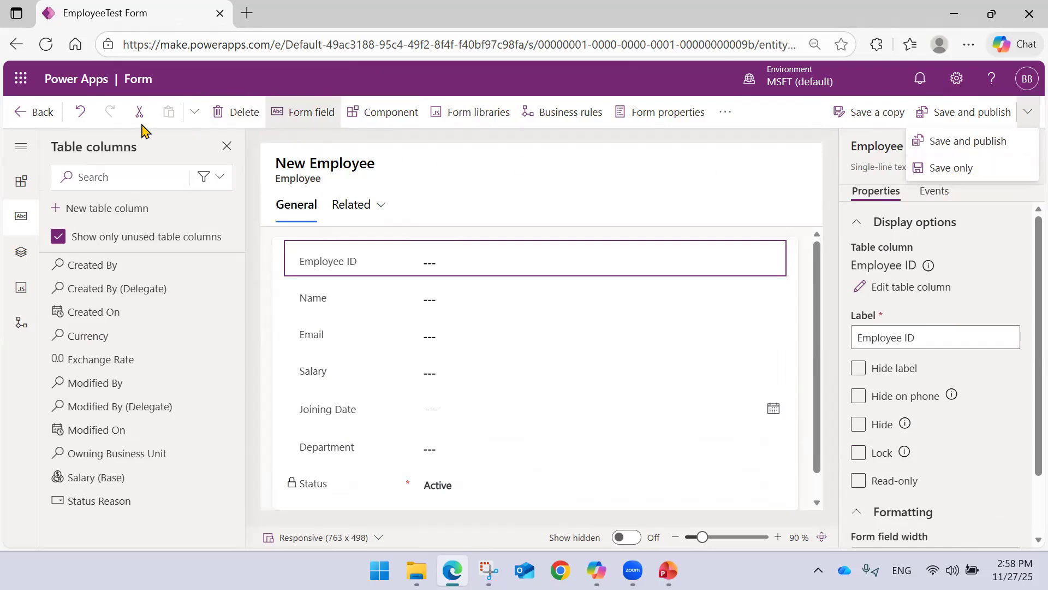
pyautogui.click(48, 113)
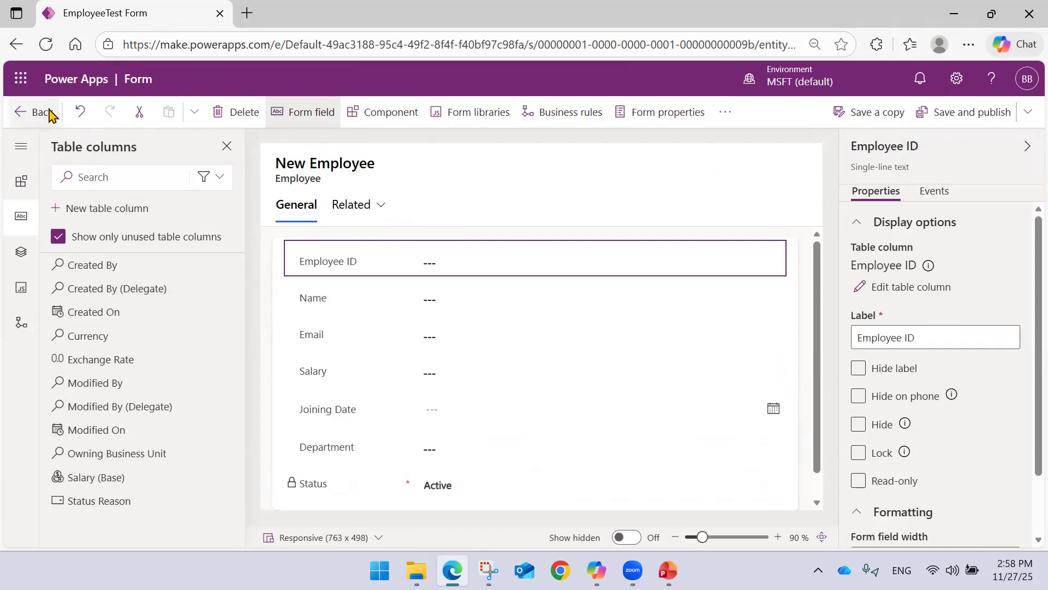
pyautogui.click(585, 351)
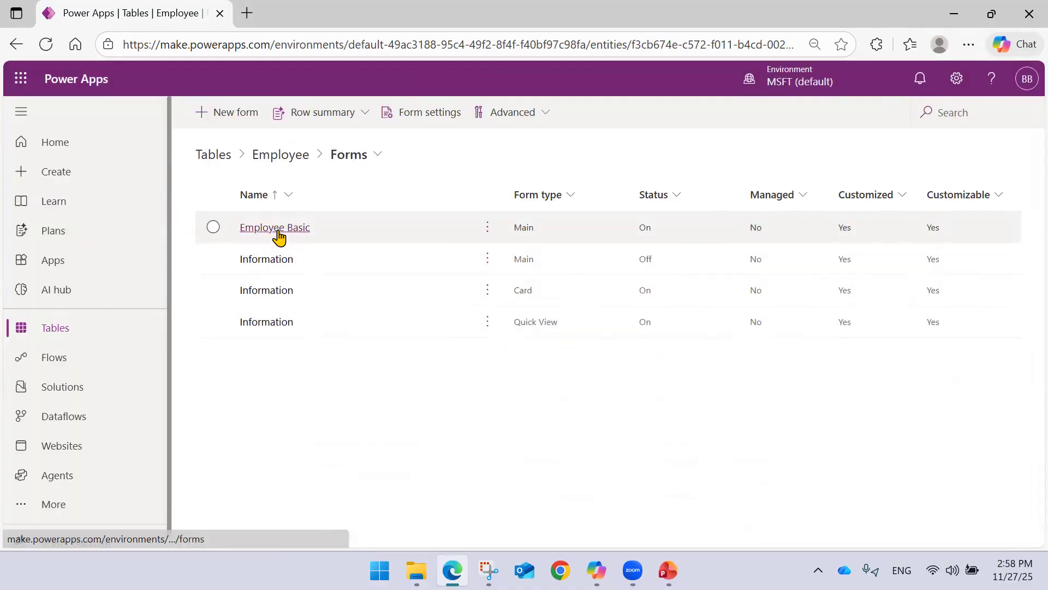
# Step: Examine the Employee Basic form's layout and check the turn on/off commands for it and the Information main form
pyautogui.click(276, 230)
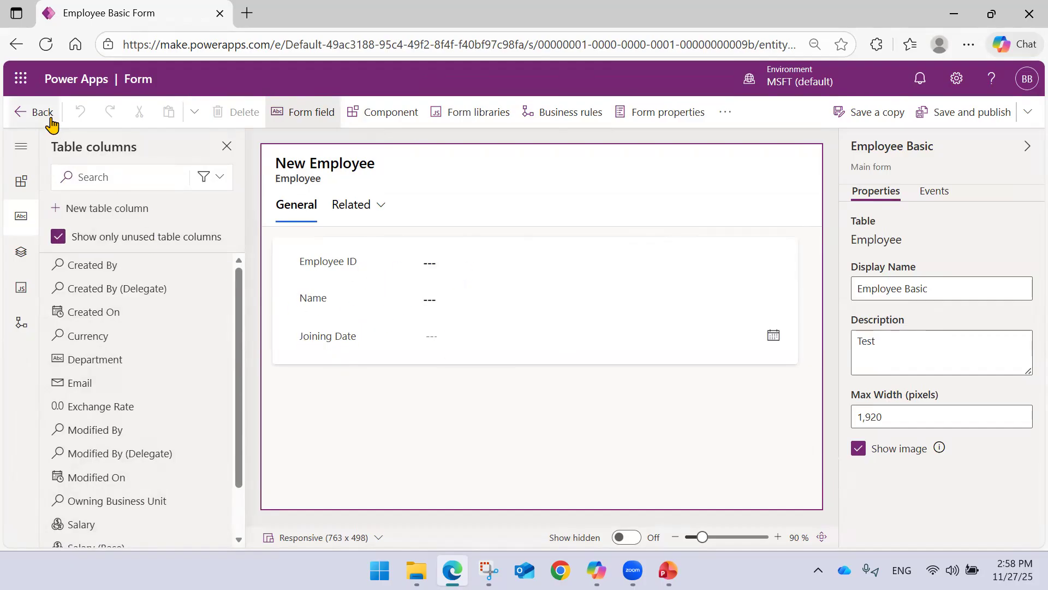
pyautogui.click(33, 115)
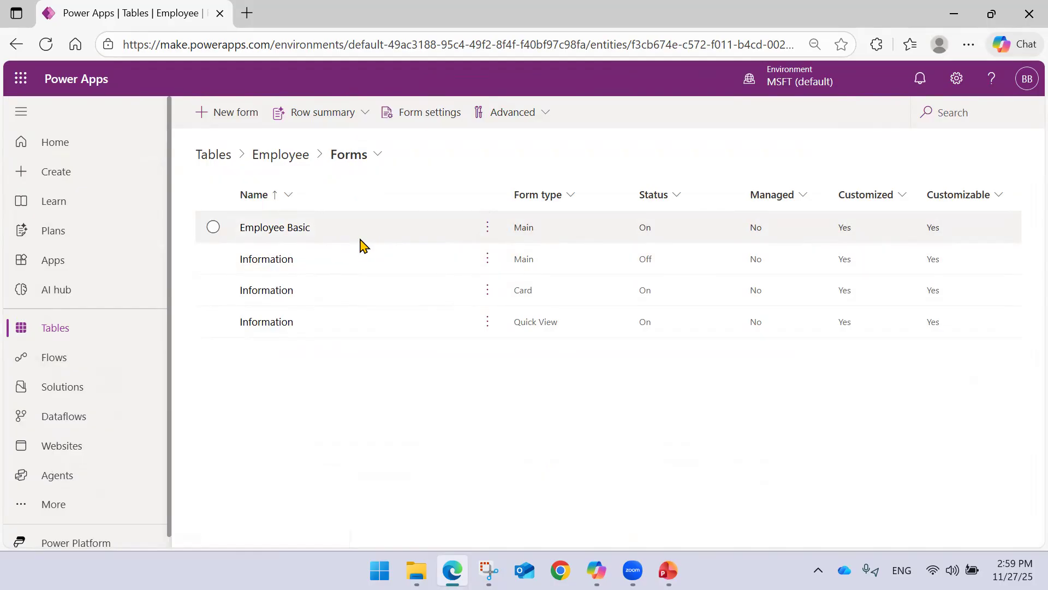
pyautogui.click(213, 259)
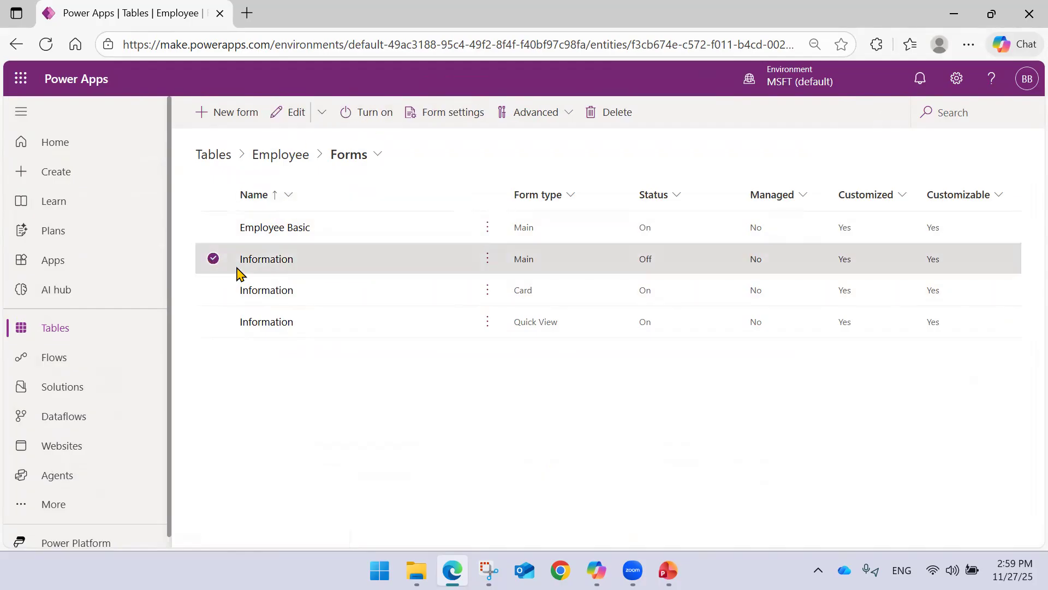
pyautogui.click(213, 261)
pyautogui.click(213, 227)
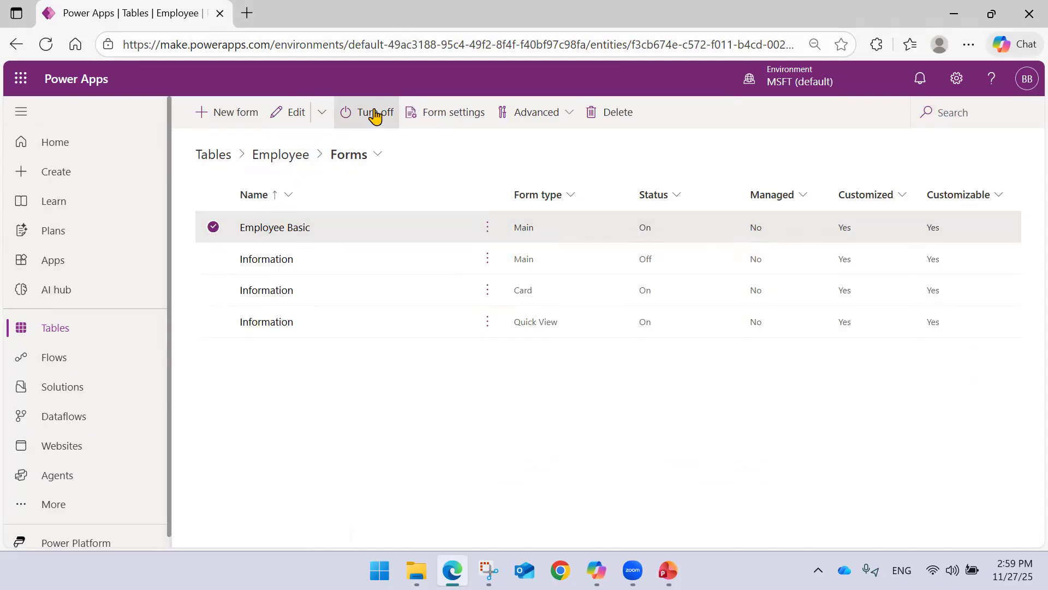
pyautogui.click(212, 227)
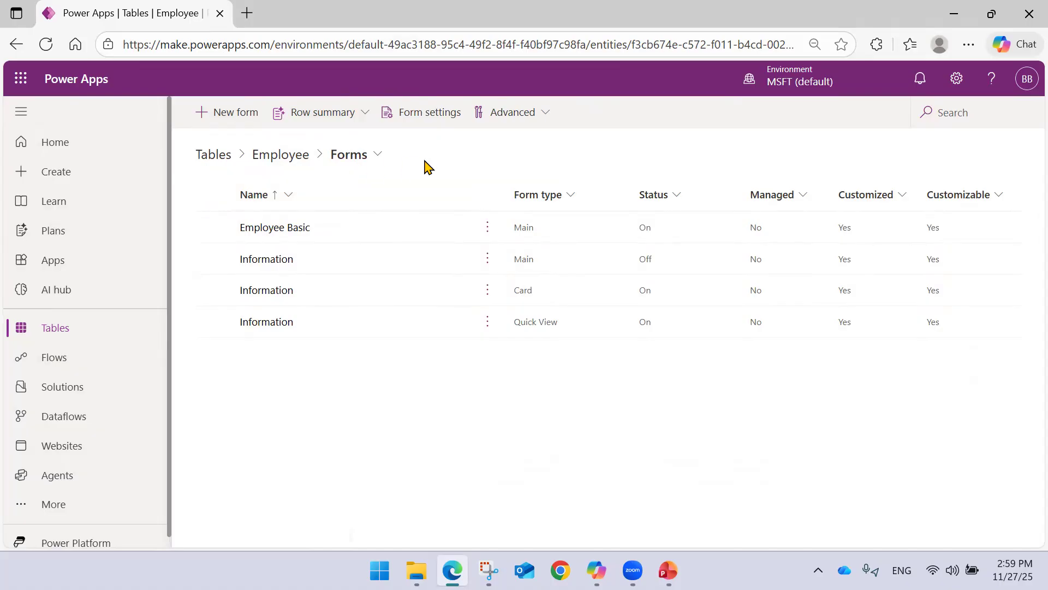
# Step: Open the custom Employee table and create a model-driven app named Demo Main Form from it
pyautogui.click(67, 337)
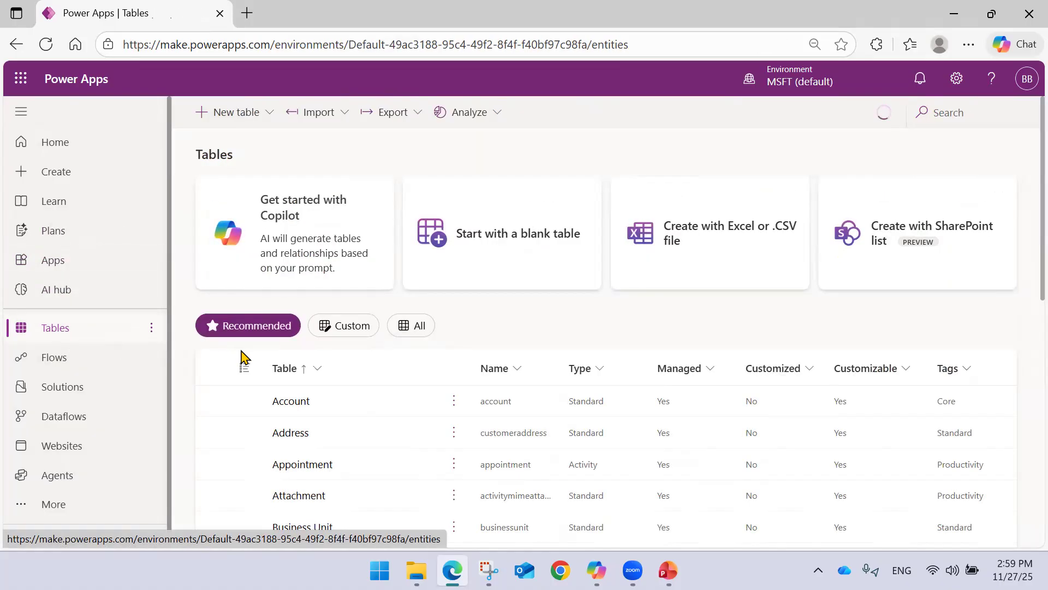
pyautogui.click(350, 327)
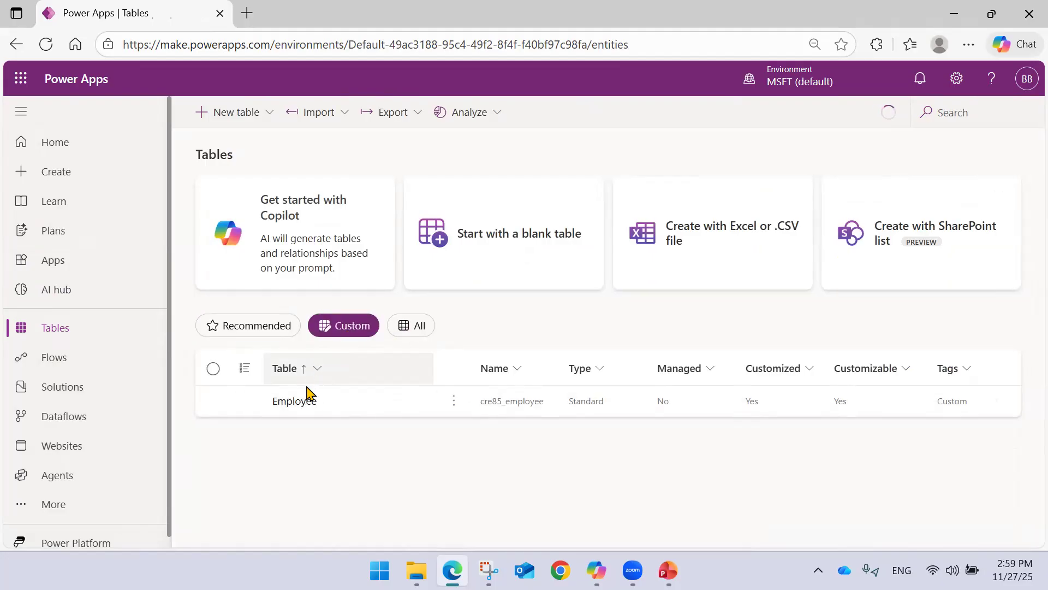
pyautogui.click(298, 400)
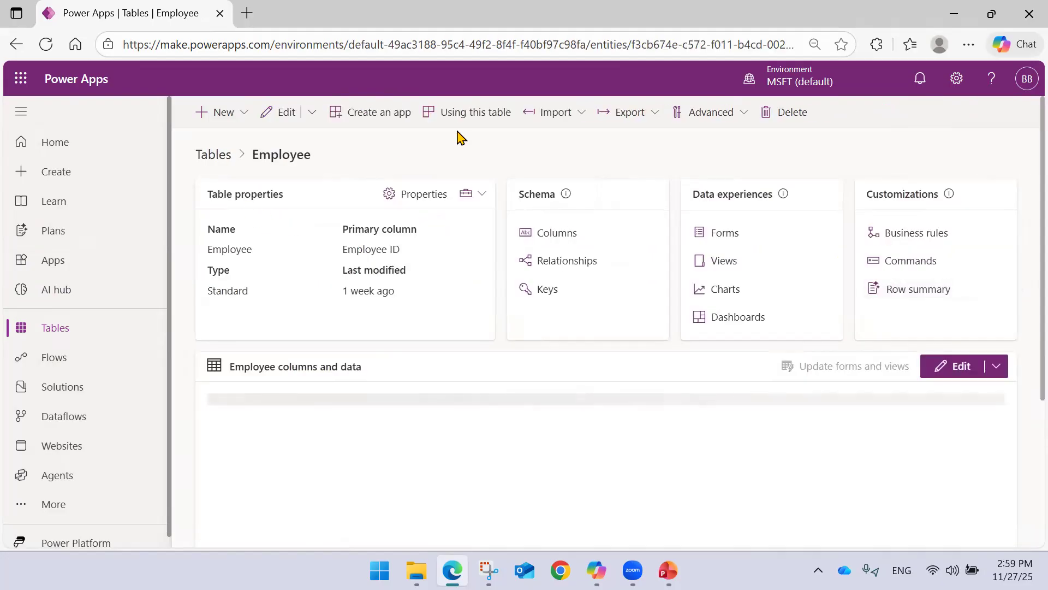
pyautogui.click(391, 121)
pyautogui.click(636, 177)
pyautogui.write('Demo Main Form')
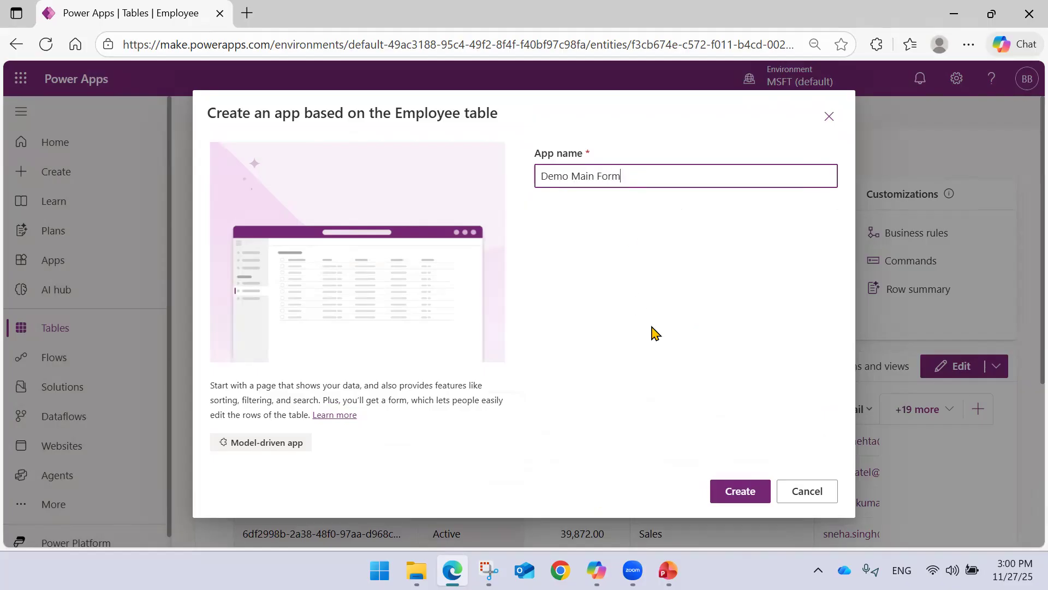
pyautogui.click(738, 492)
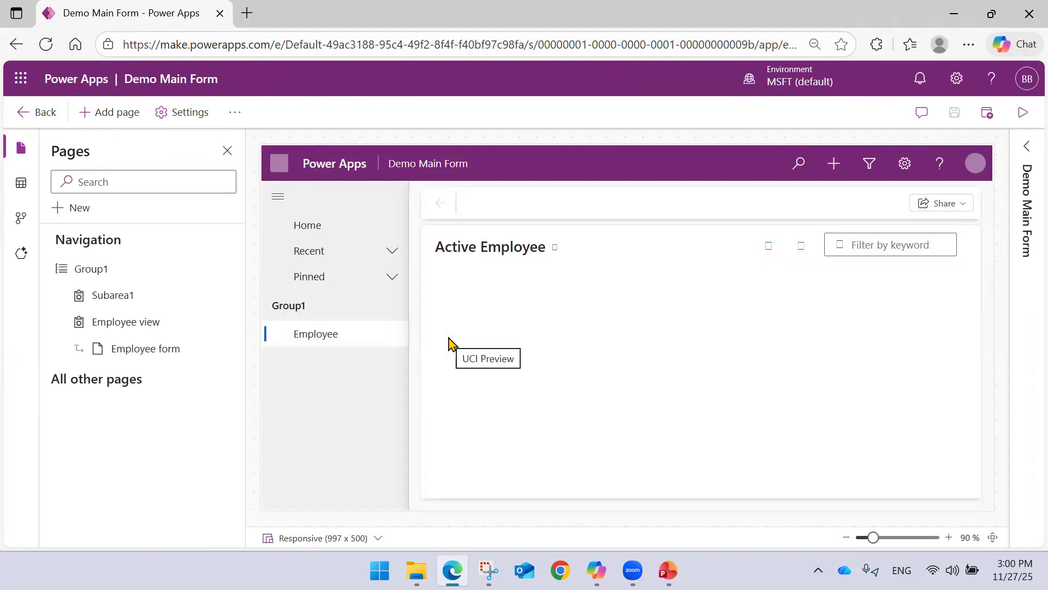
# Step: Look at the employee records in the app preview through the Sales_Employee and HR views
pyautogui.click(557, 251)
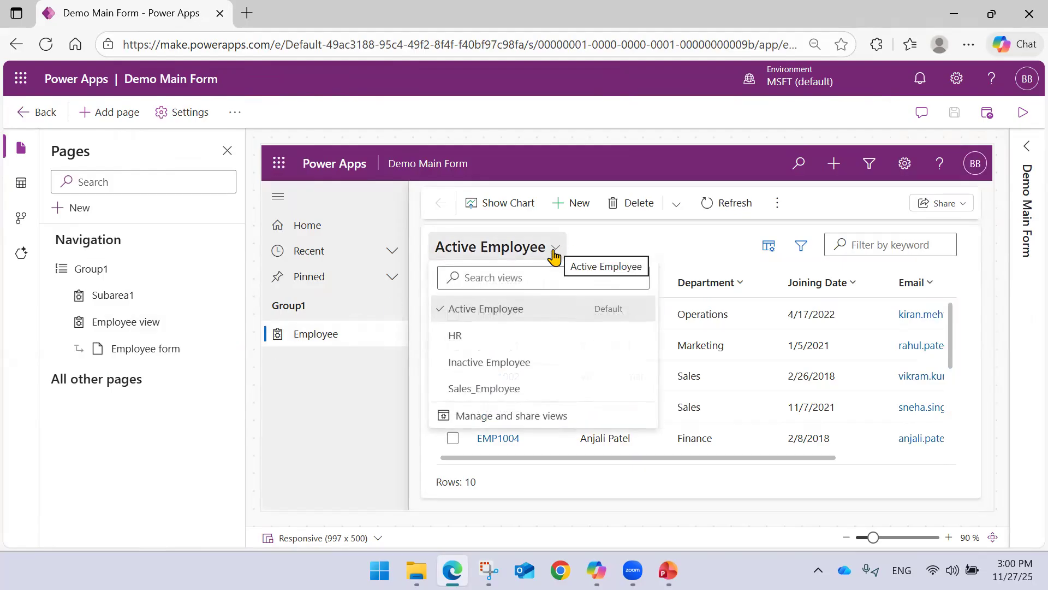
pyautogui.click(511, 388)
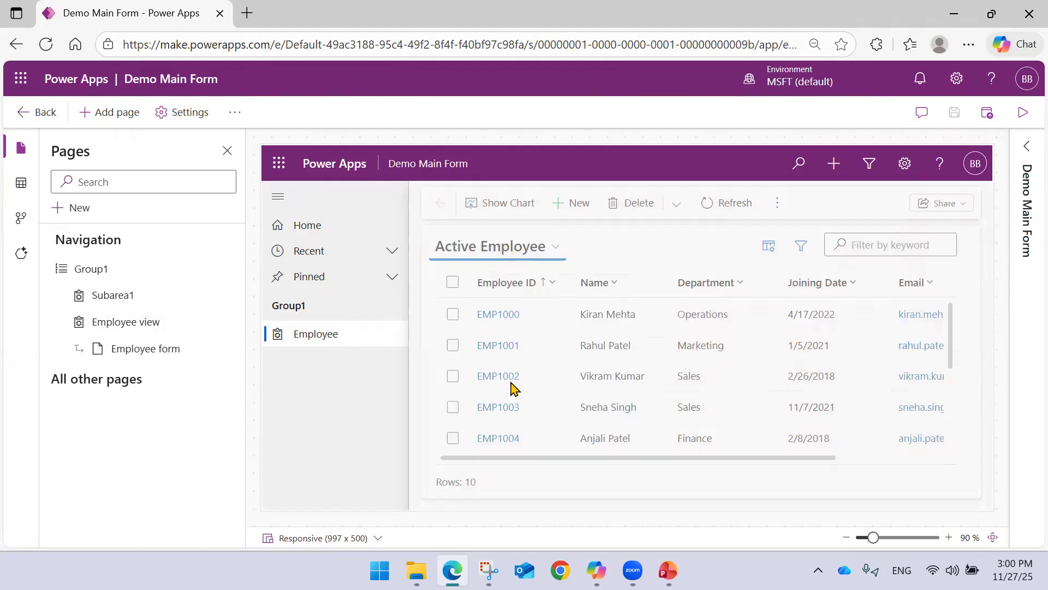
pyautogui.click(544, 247)
pyautogui.click(491, 336)
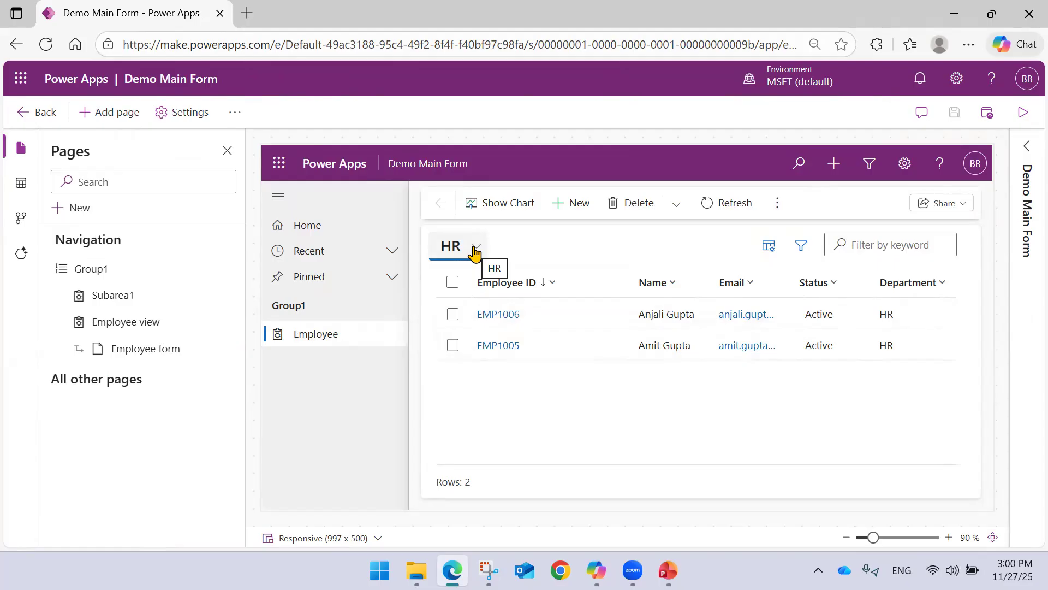
# Step: Open the Employee form page in the app designer and examine the fields on the Information form
pyautogui.click(133, 351)
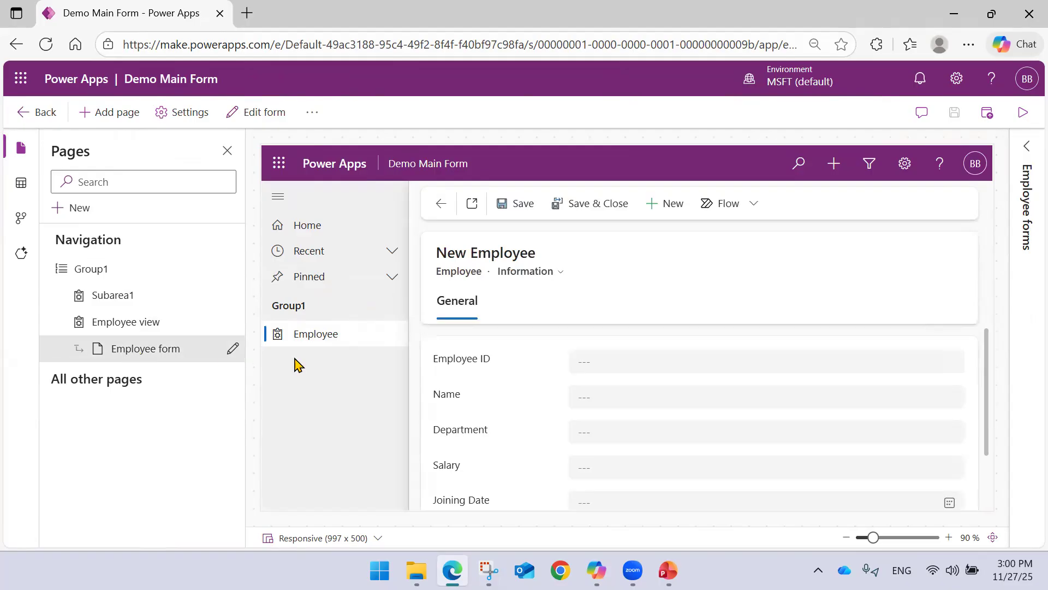
pyautogui.scroll(-2, 541, 365)
pyautogui.scroll(2, 534, 417)
pyautogui.scroll(-2, 540, 367)
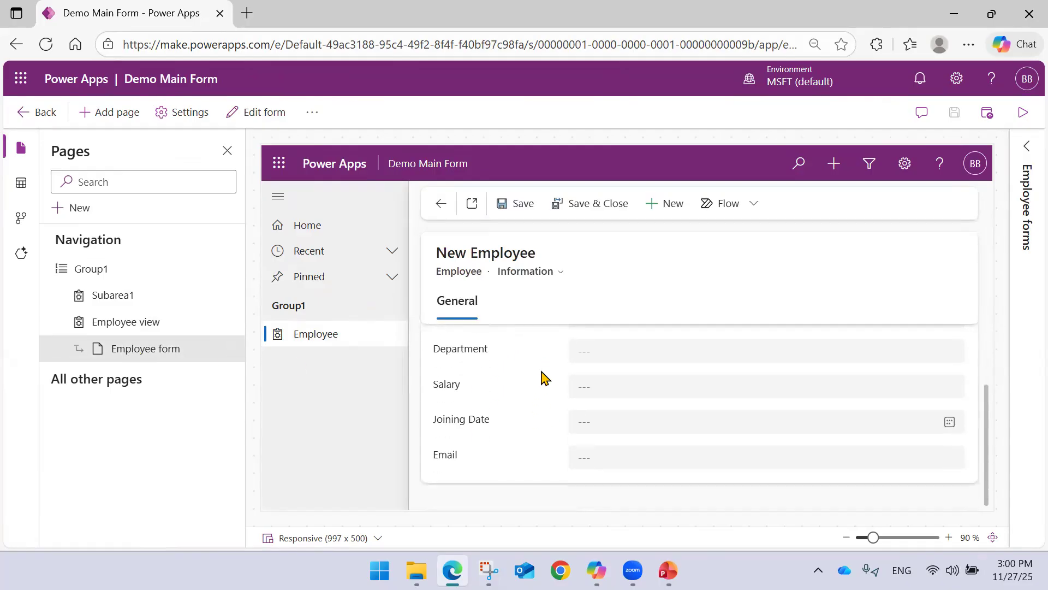
pyautogui.scroll(2, 537, 382)
pyautogui.moveTo(538, 373)
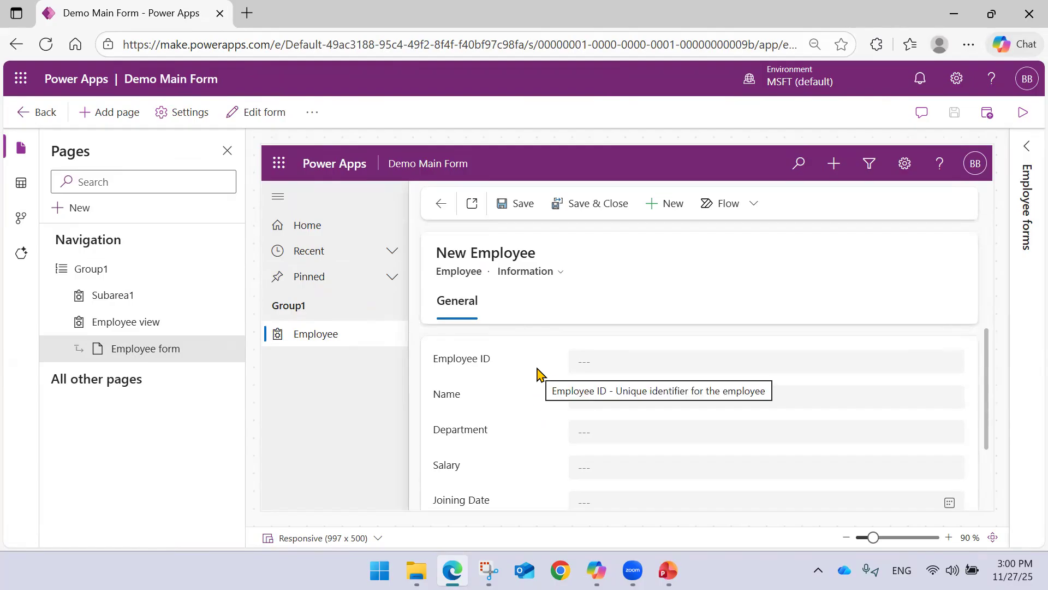
# Step: Switch the new employee preview between the Information and Employee Basic forms to compare their fields, finishing on Employee Basic
pyautogui.click(544, 278)
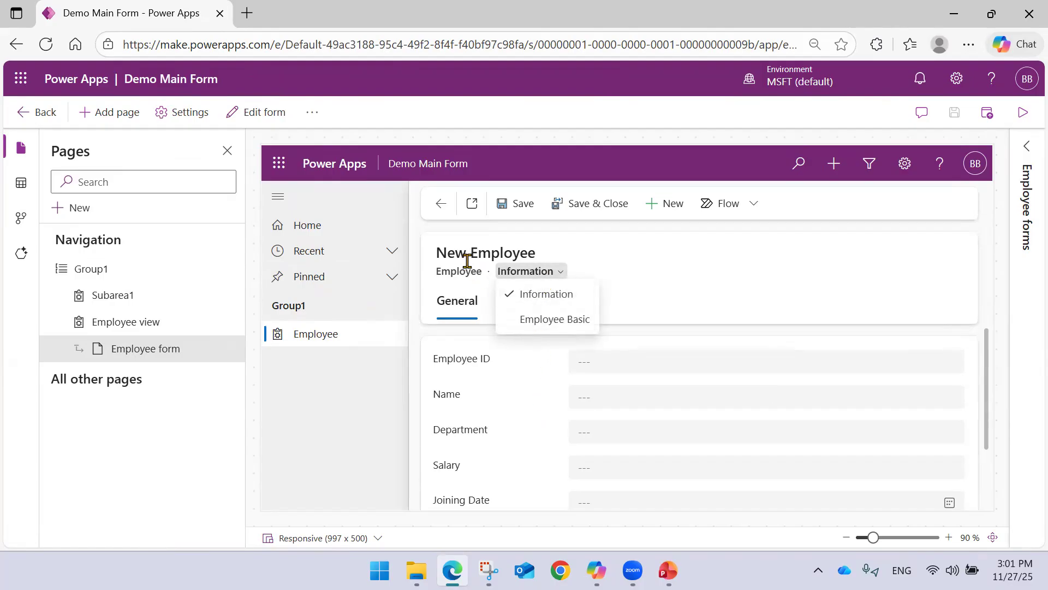
pyautogui.click(527, 321)
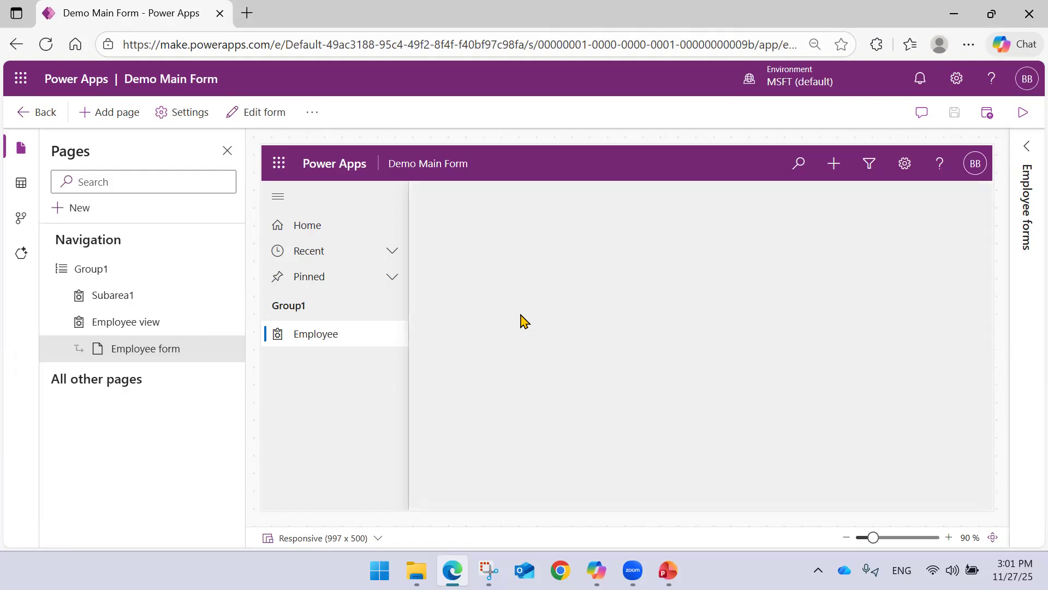
pyautogui.click(552, 275)
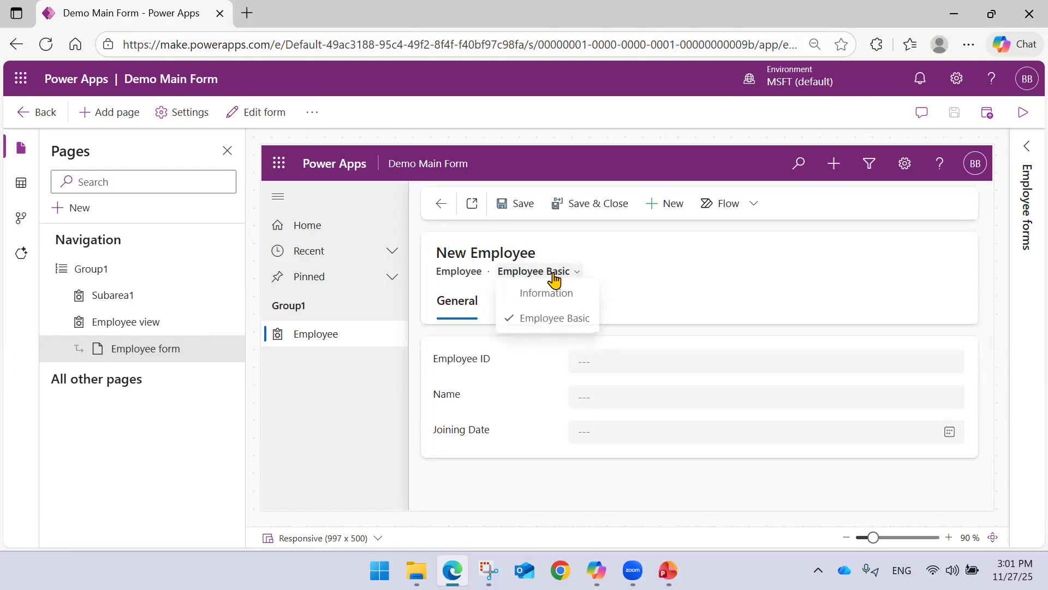
pyautogui.click(528, 295)
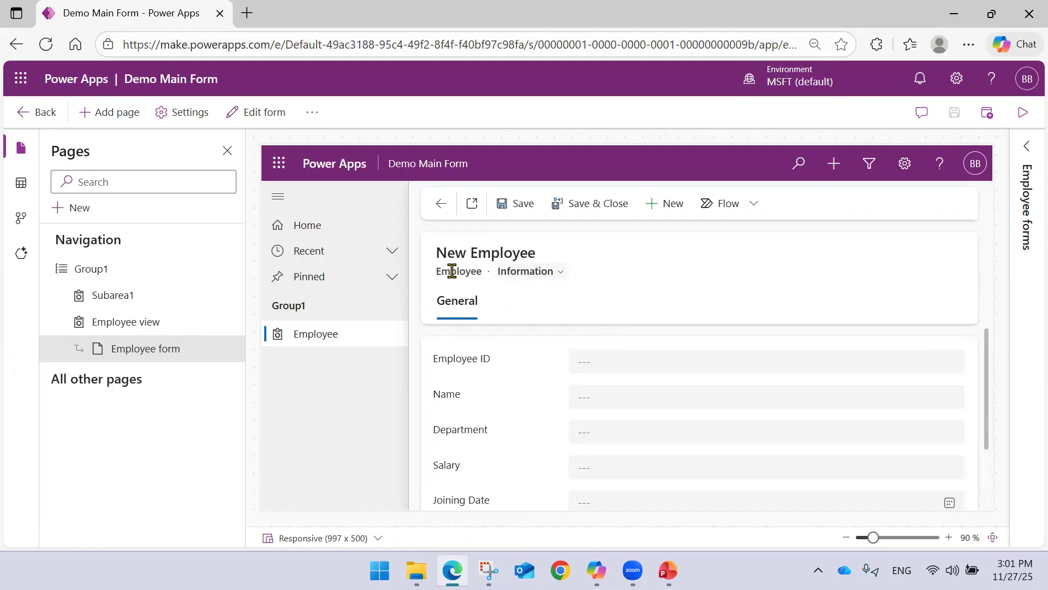
pyautogui.click(541, 272)
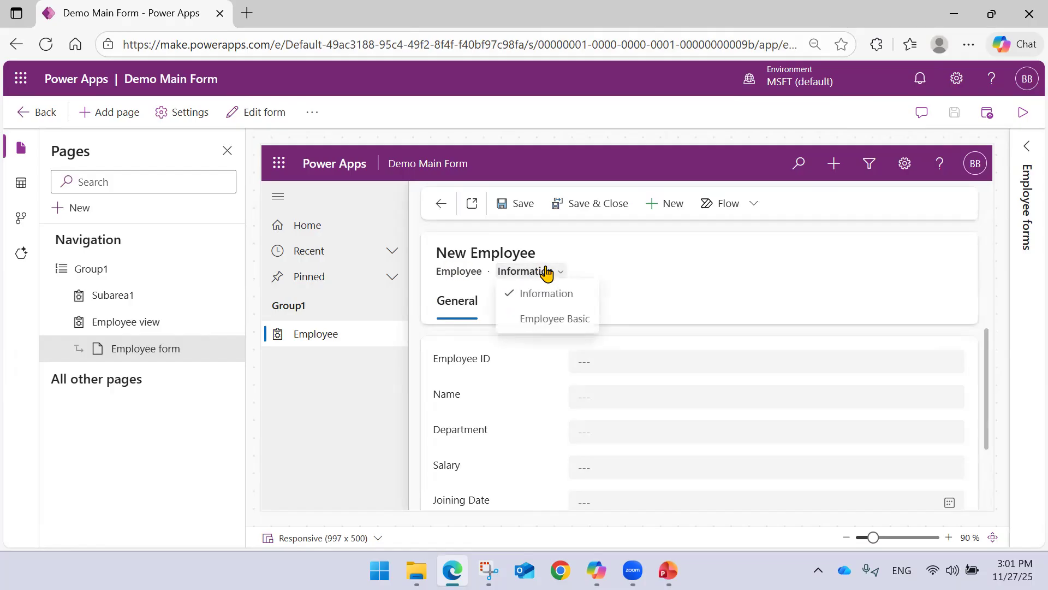
pyautogui.click(545, 316)
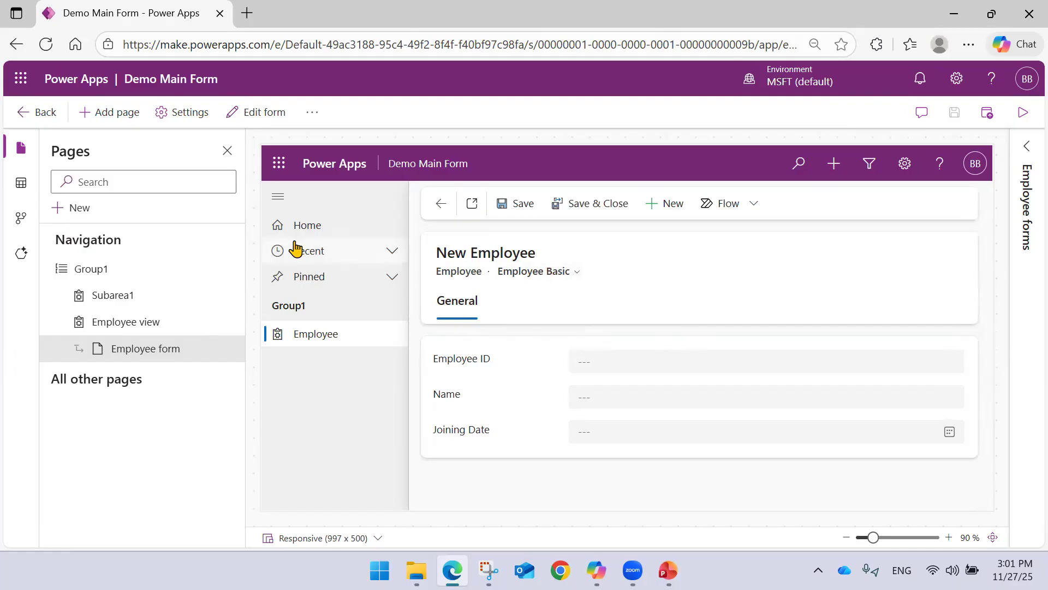
pyautogui.click(516, 272)
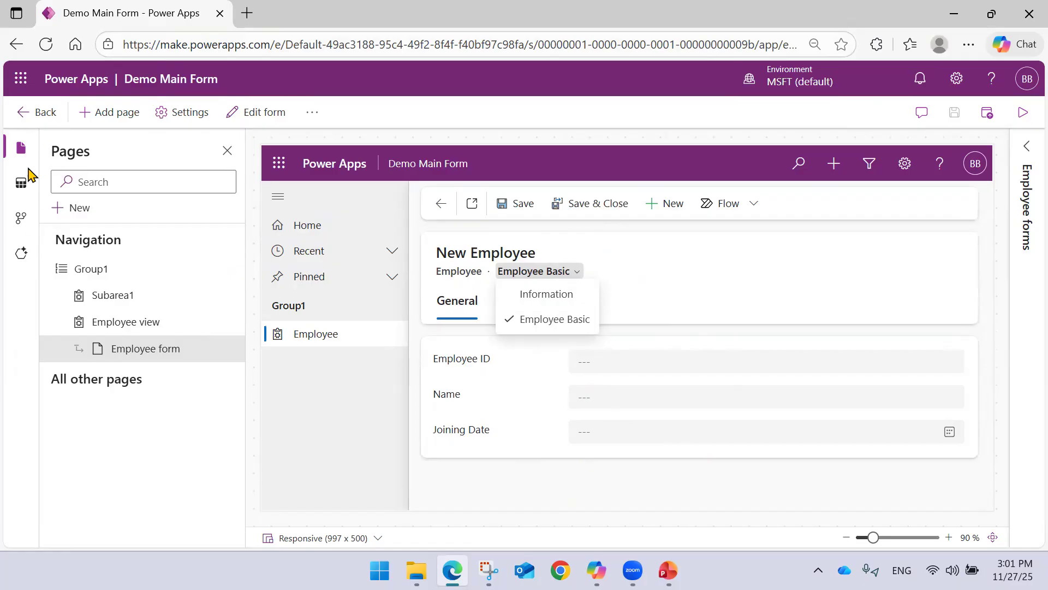
# Step: Open make.powerapps.com in a new browser tab and return to the Demo Main Form designer
pyautogui.click(247, 16)
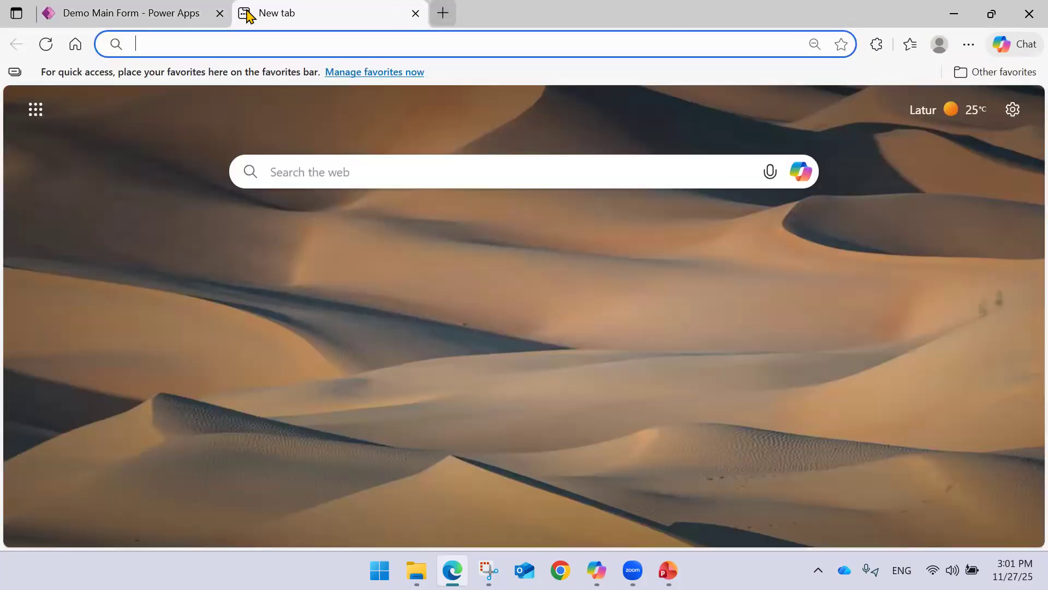
pyautogui.write('mak')
pyautogui.press('Return')
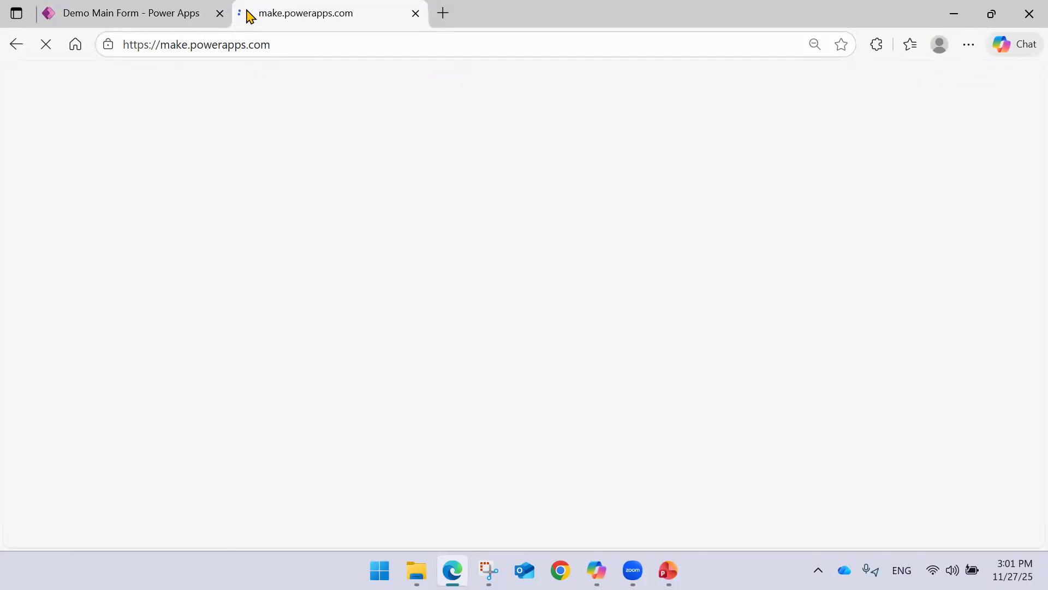
pyautogui.click(146, 7)
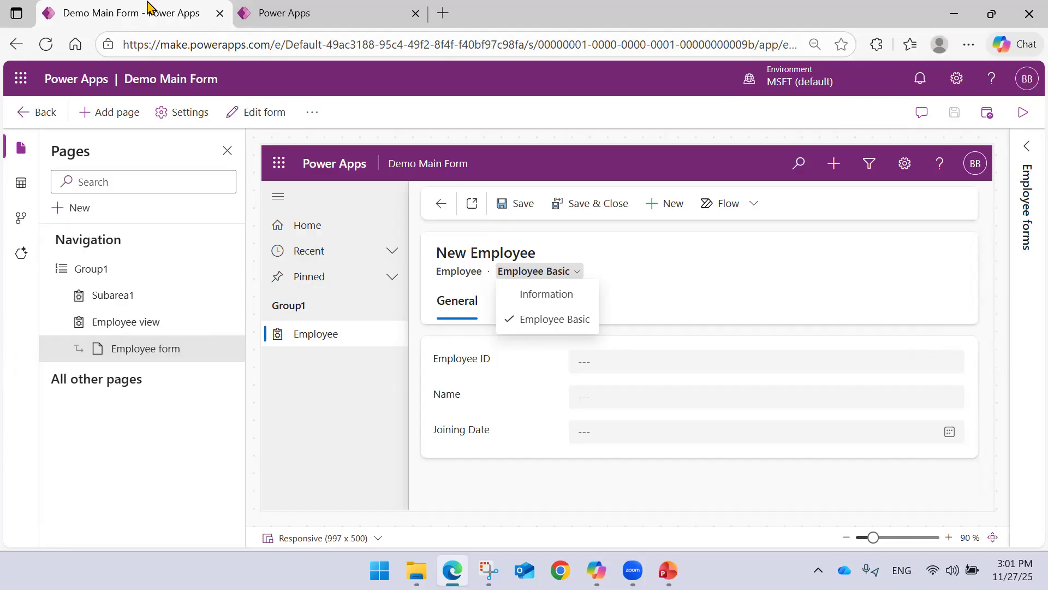
# Step: Play the Demo Main Form app from the Employee view and load the Tables page in the separate maker tab
pyautogui.click(161, 304)
pyautogui.click(133, 325)
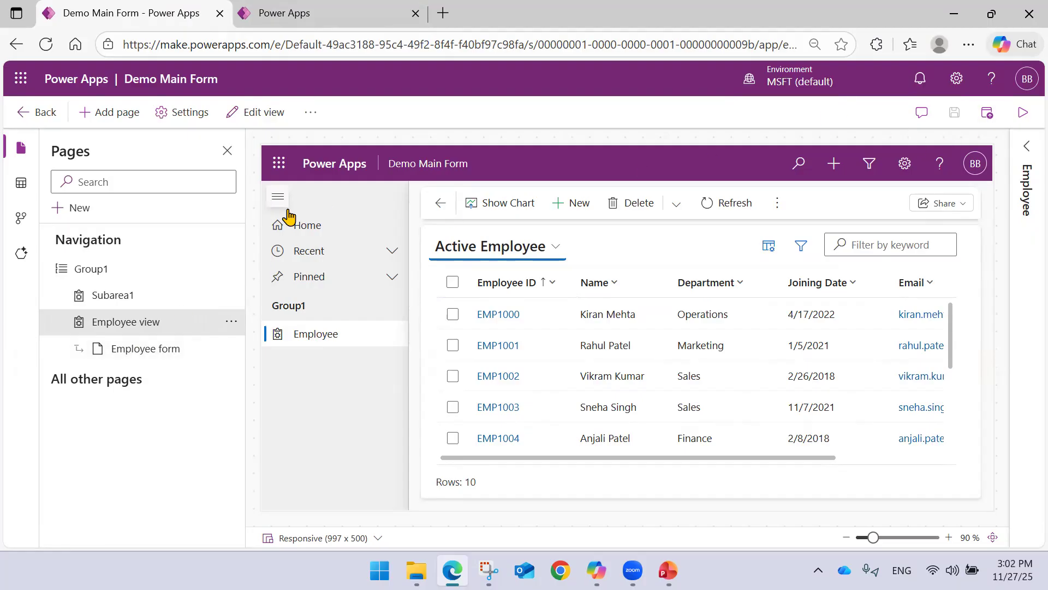
pyautogui.click(1022, 114)
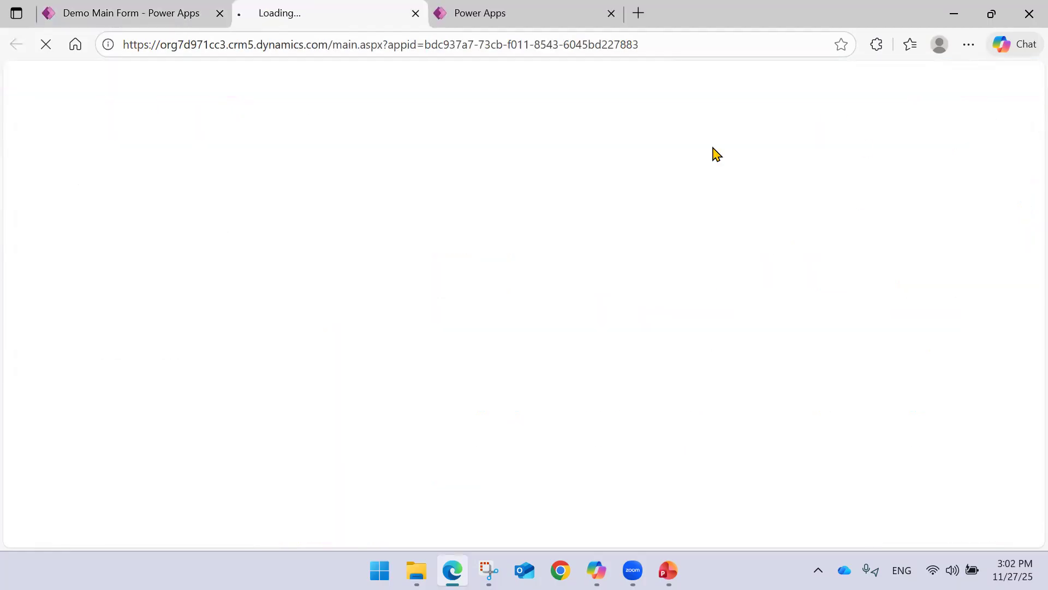
pyautogui.click(519, 9)
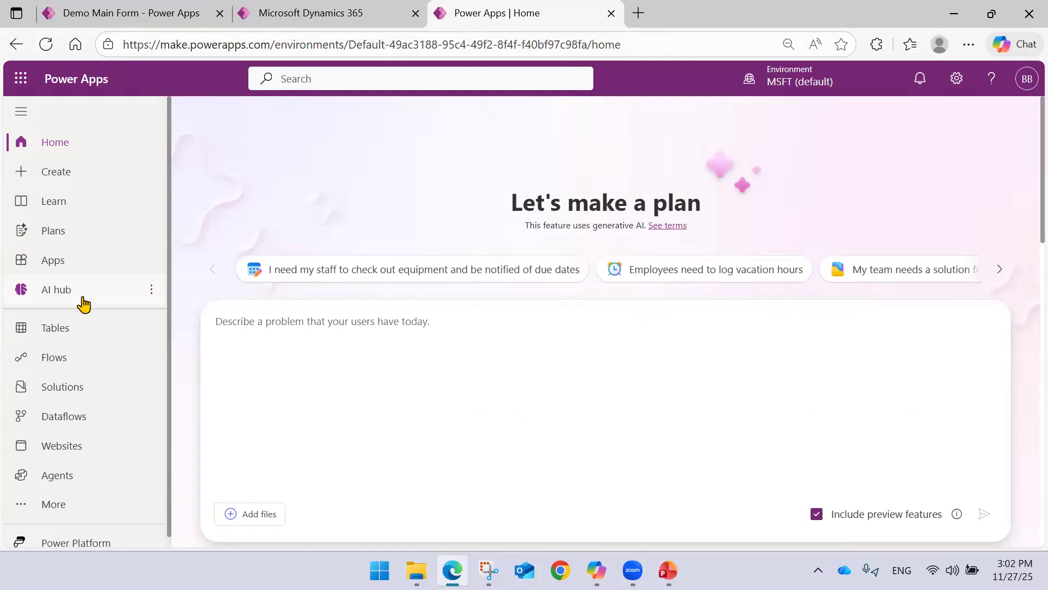
pyautogui.click(78, 337)
pyautogui.click(335, 11)
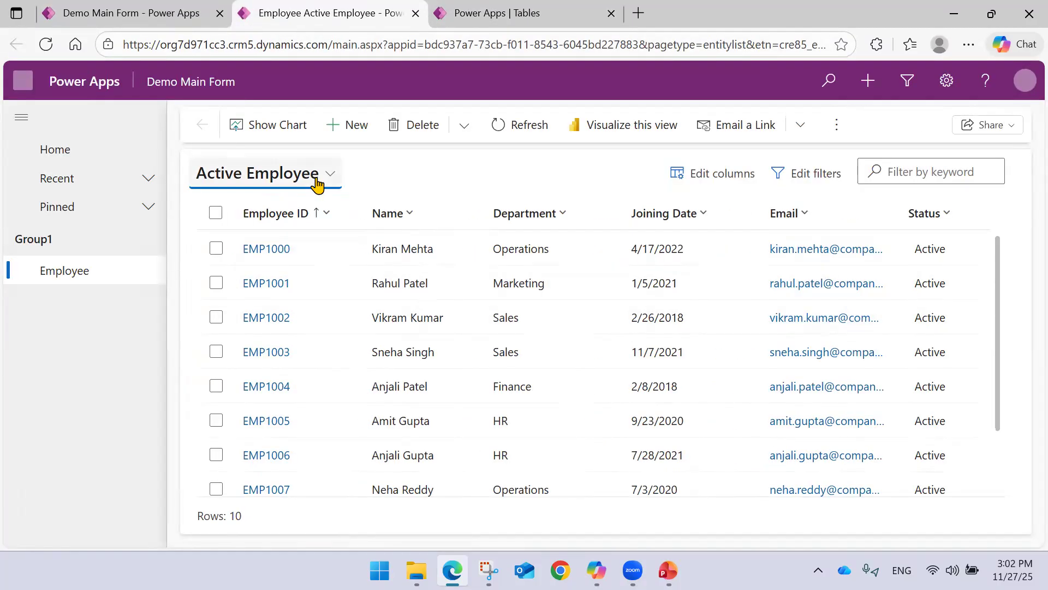
# Step: Start a new employee record in the running app, change its form to Information and look over the entry fields
pyautogui.click(363, 131)
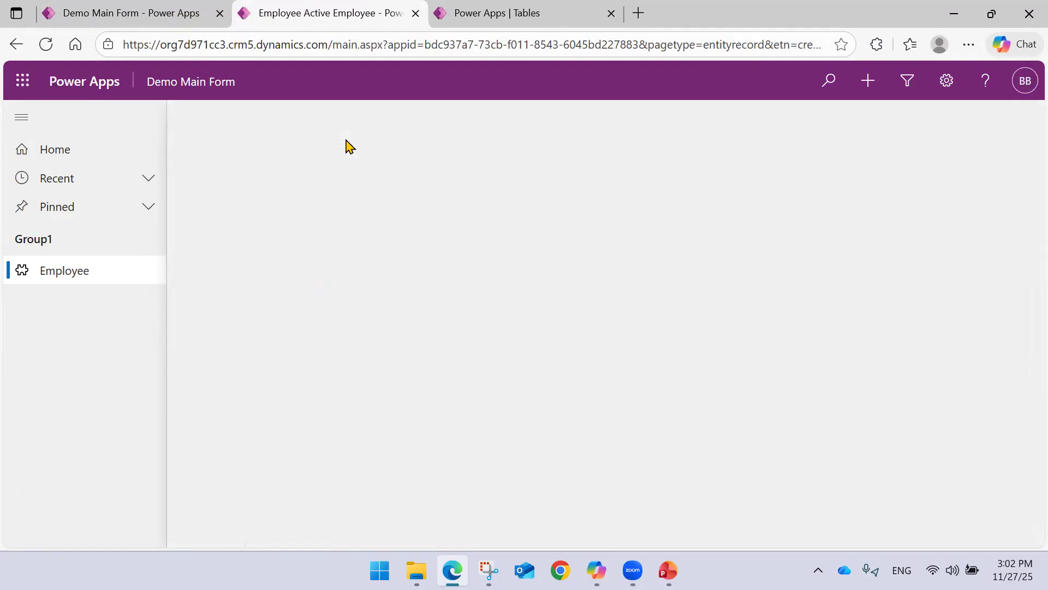
pyautogui.click(321, 203)
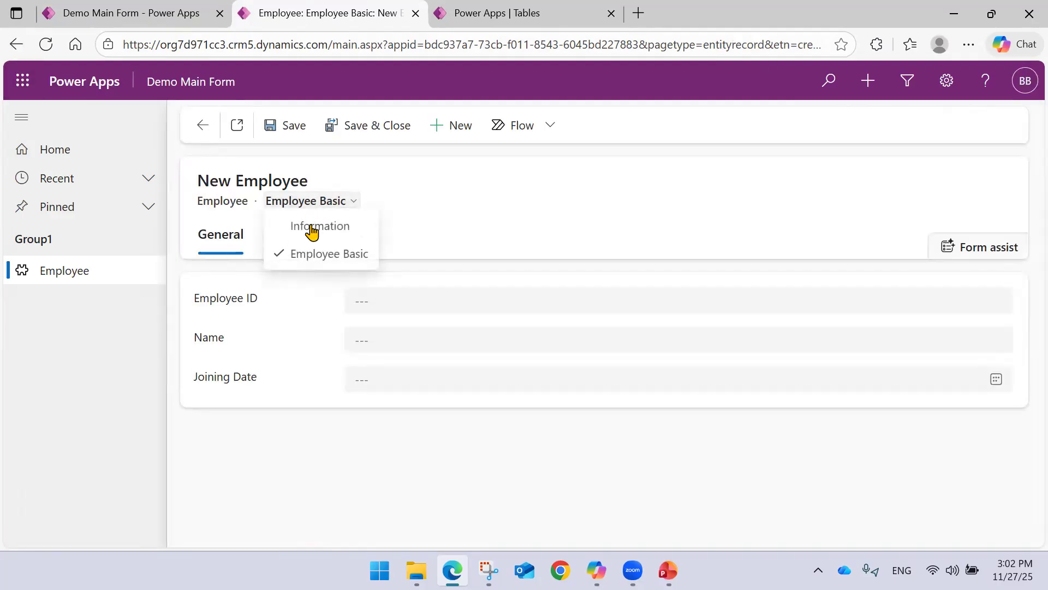
pyautogui.click(320, 234)
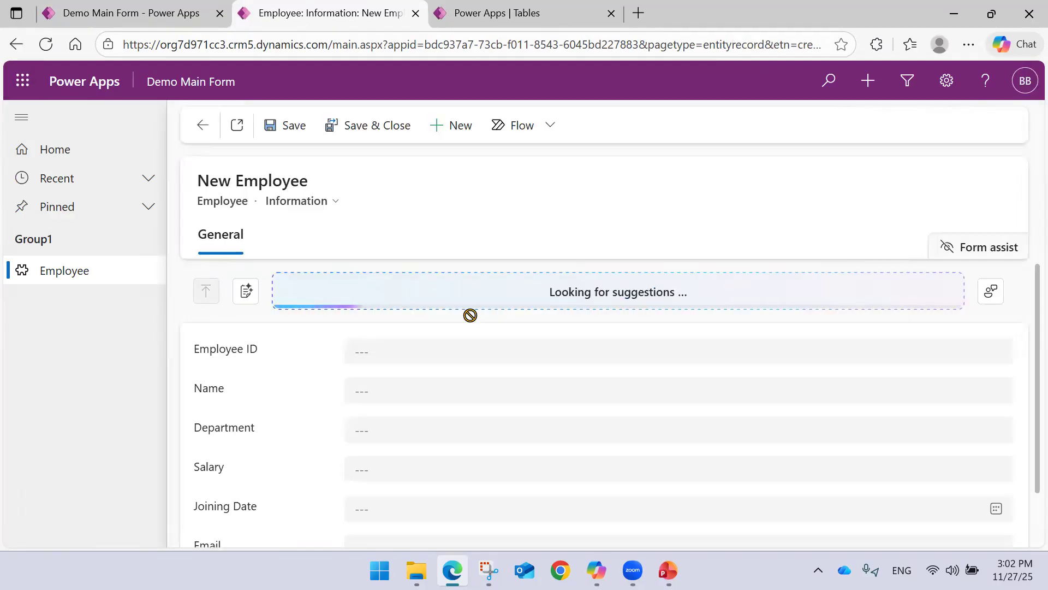
pyautogui.click(376, 293)
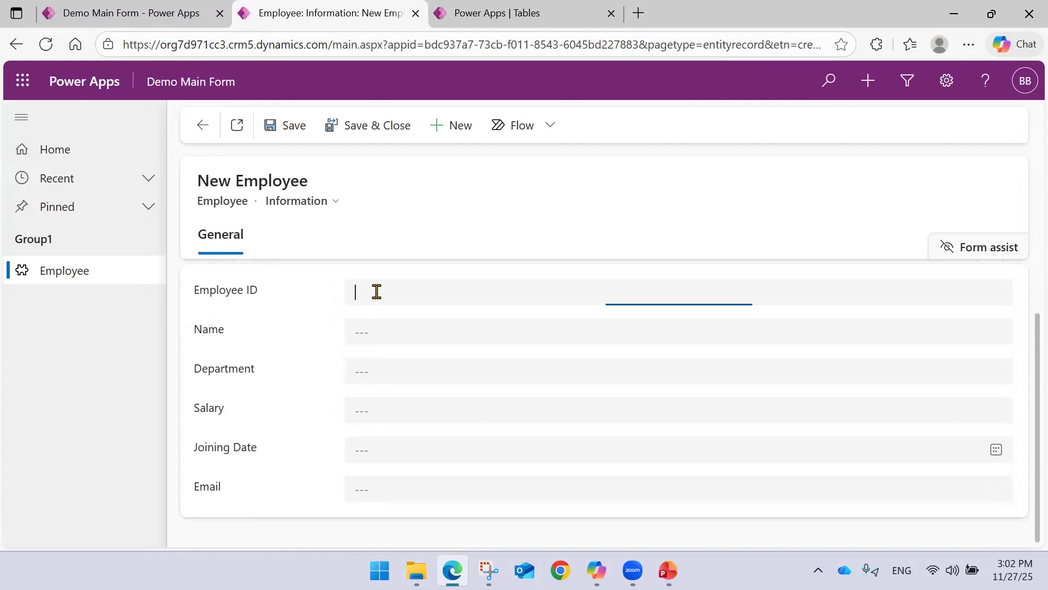
pyautogui.click(385, 338)
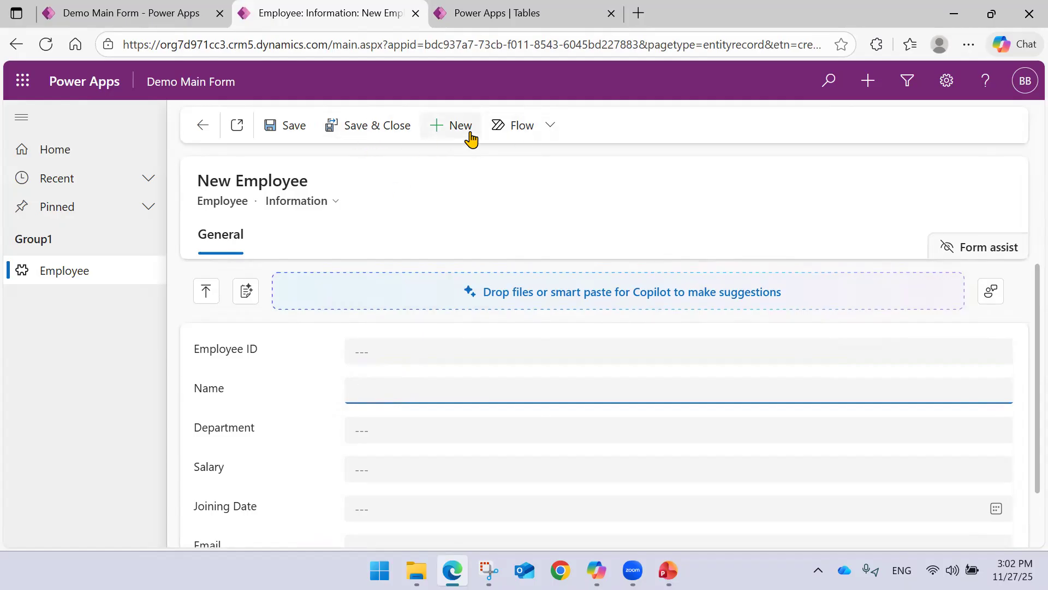
# Step: Check the new record's Flow options and close the running app without saving, returning to the app designer
pyautogui.click(553, 125)
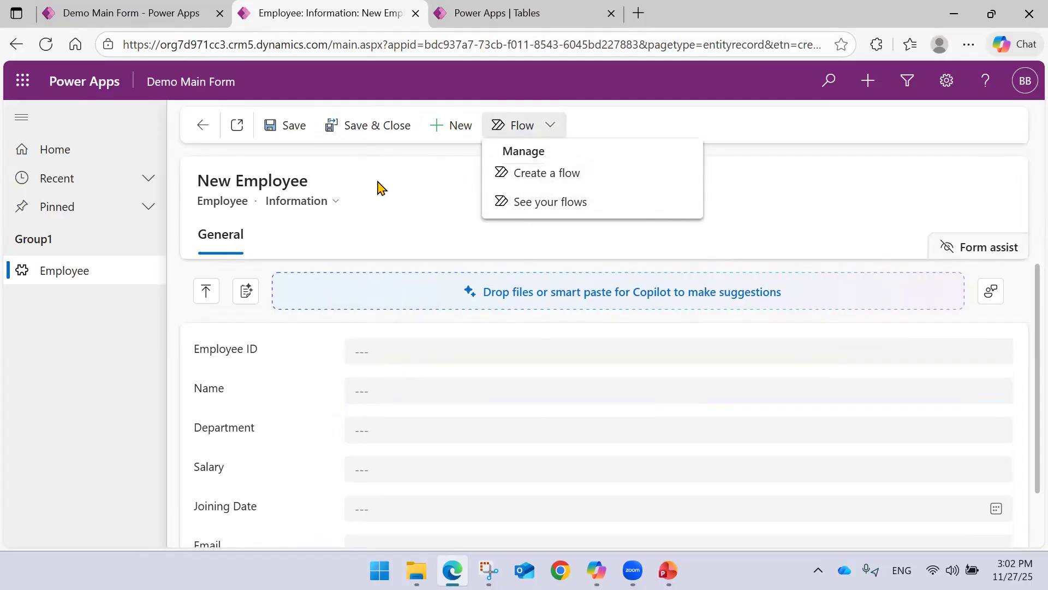
pyautogui.click(415, 157)
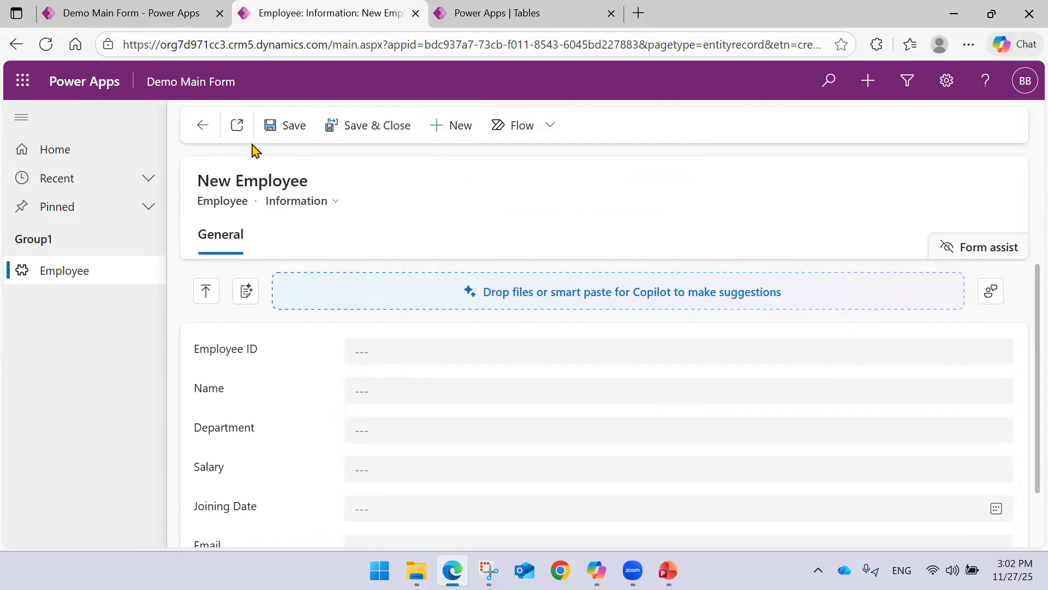
pyautogui.click(202, 131)
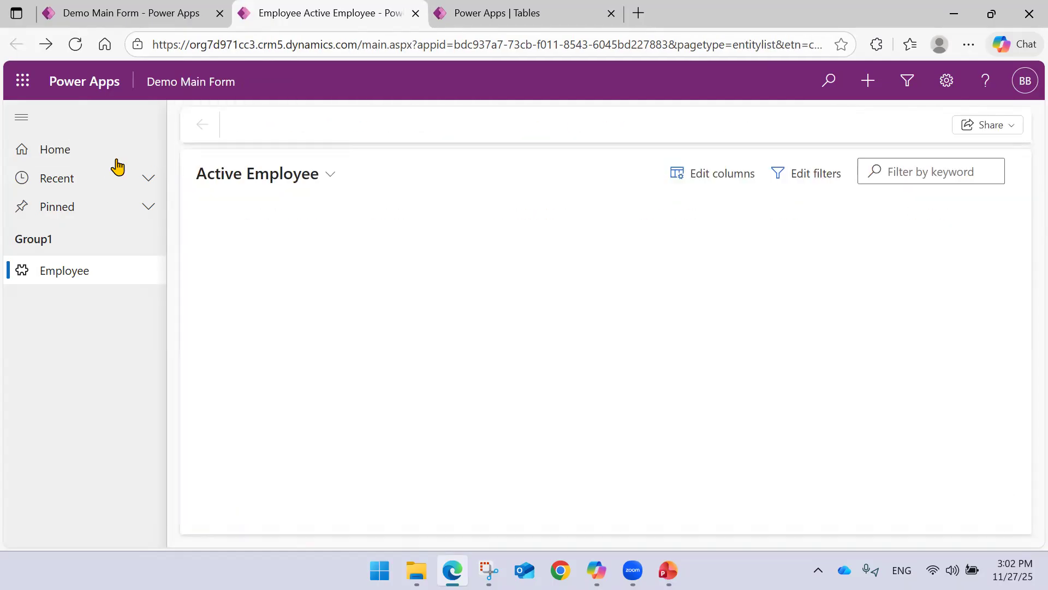
pyautogui.click(415, 13)
pyautogui.click(127, 7)
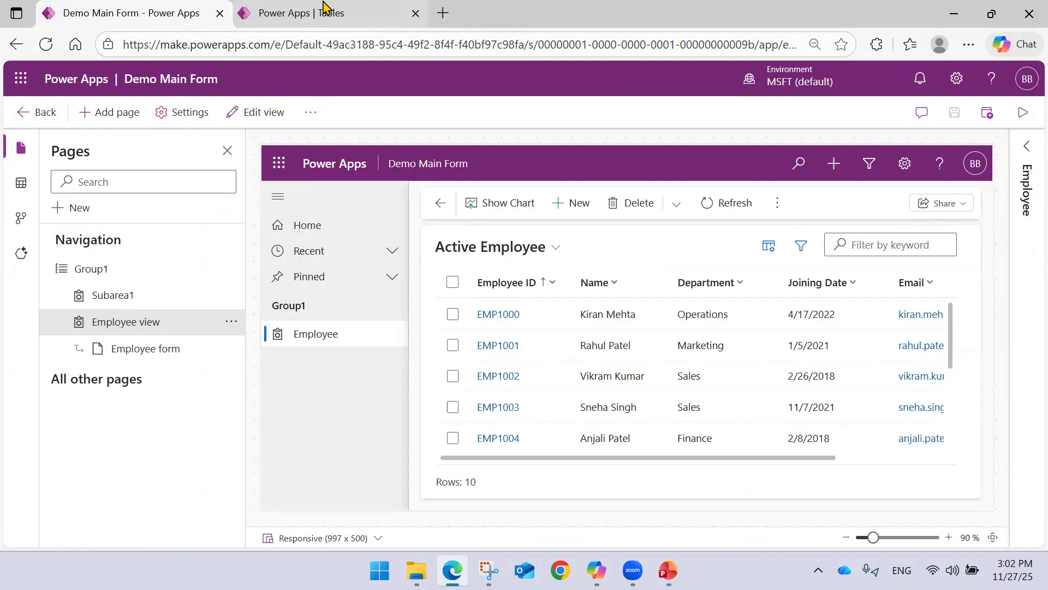
# Step: Preview the Employee form page again with the Information form and look through its fields
pyautogui.click(180, 352)
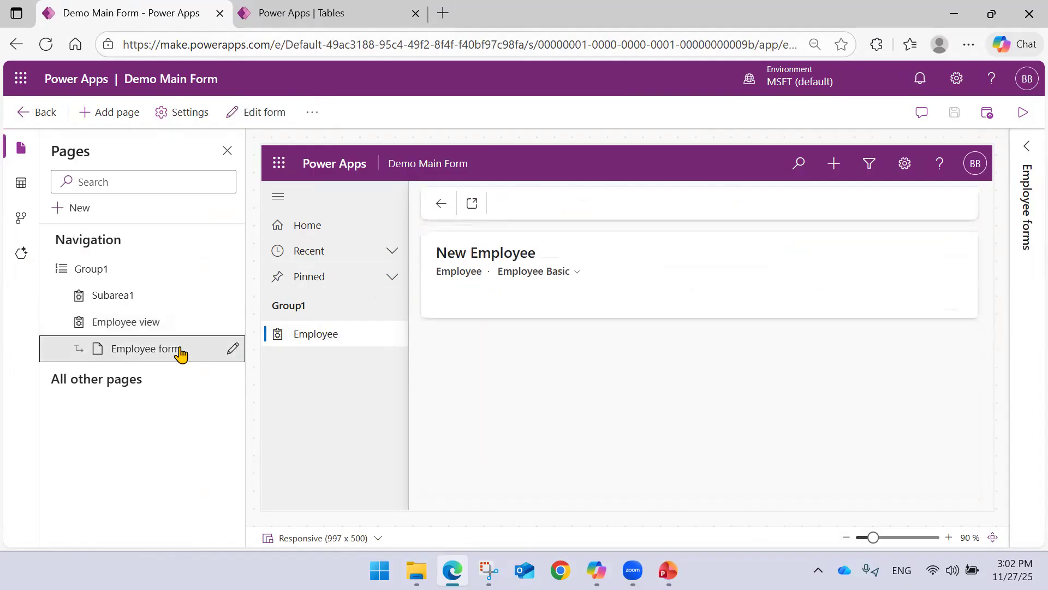
pyautogui.click(553, 276)
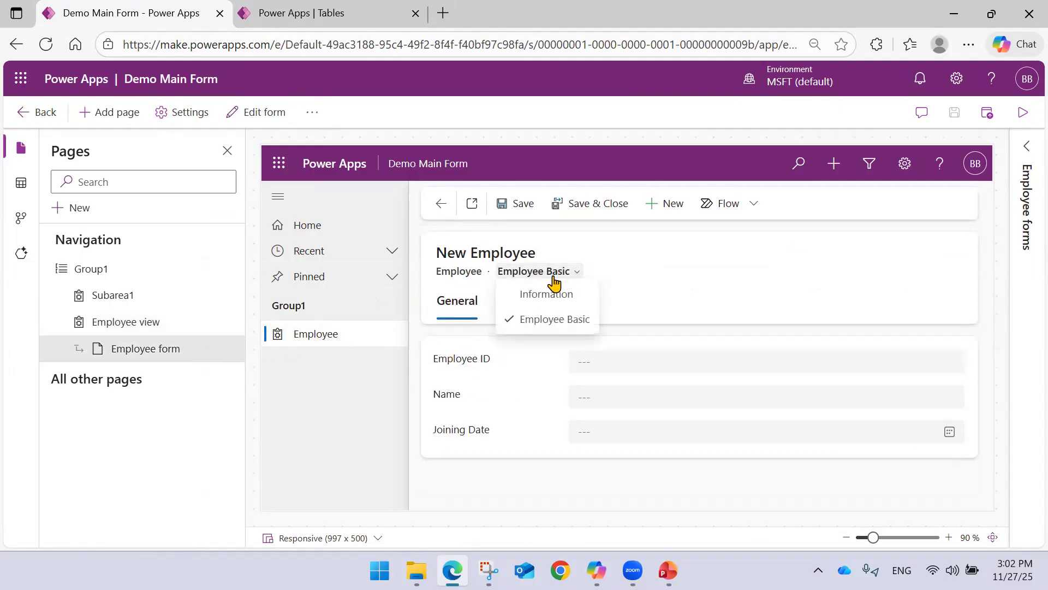
pyautogui.click(546, 295)
pyautogui.scroll(-3, 541, 333)
pyautogui.scroll(3, 491, 344)
# Step: Leave the app designer for the Employee table and look over its columns and data
pyautogui.click(362, 13)
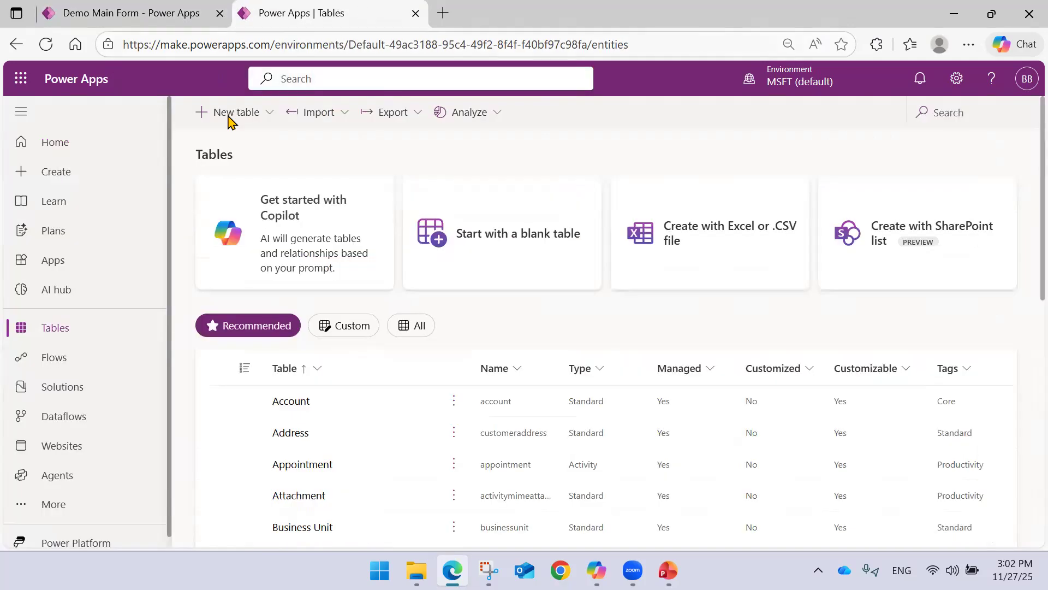
pyautogui.click(168, 14)
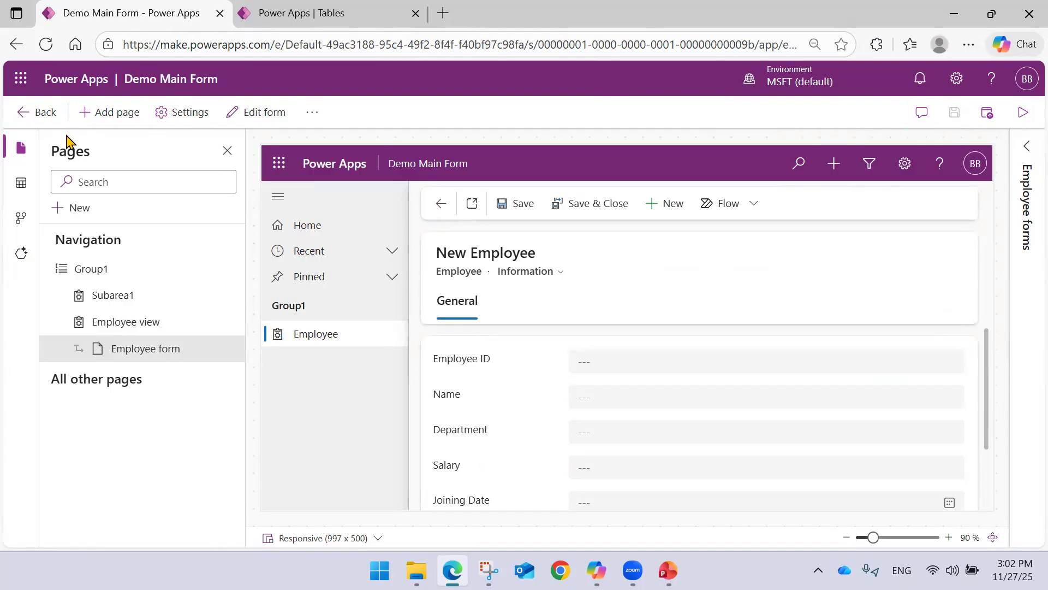
pyautogui.click(42, 112)
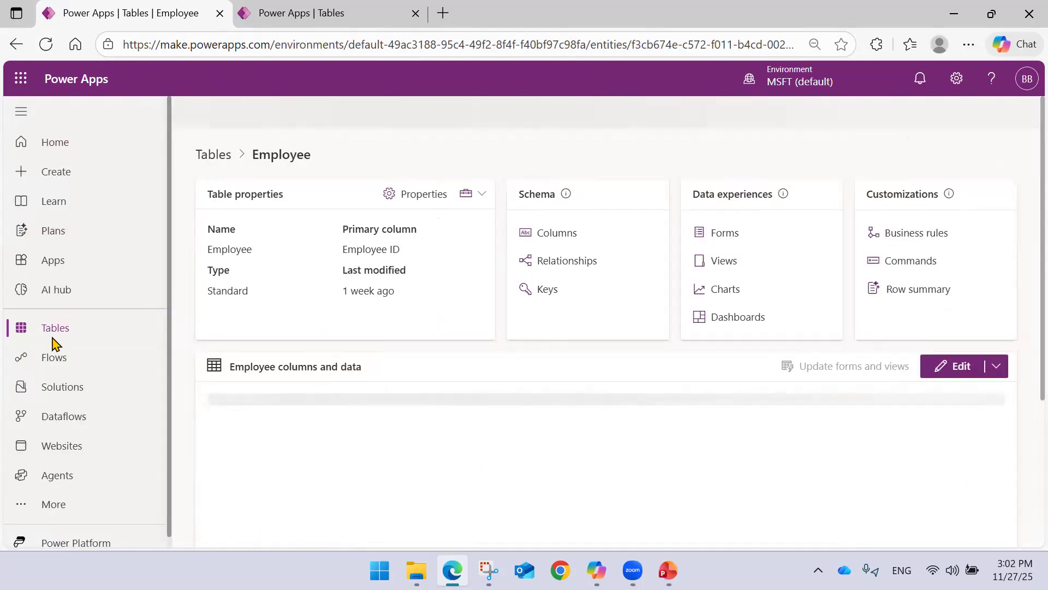
pyautogui.scroll(-4, 246, 268)
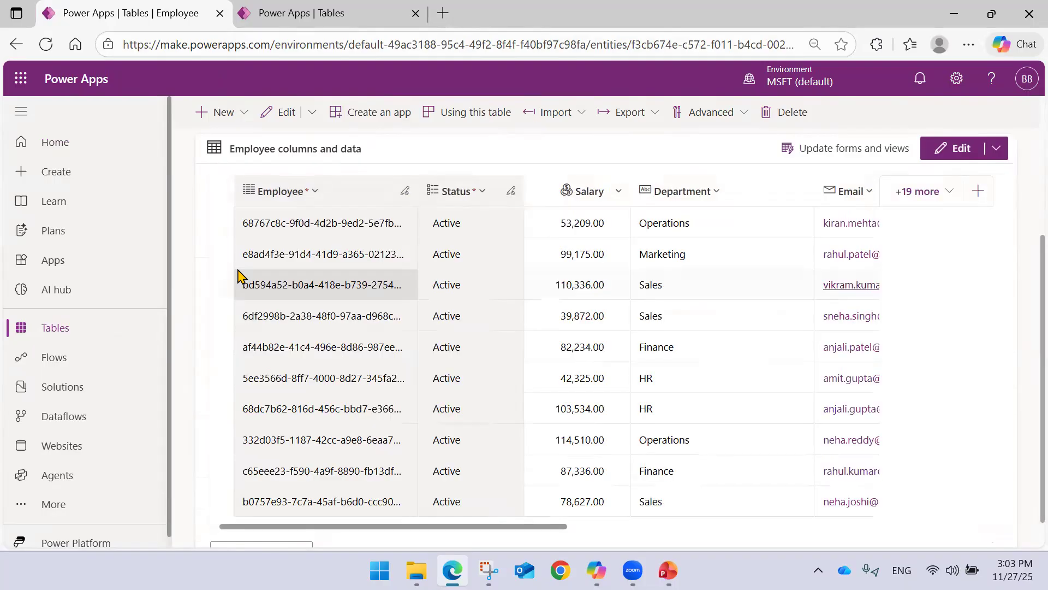
pyautogui.scroll(4, 328, 271)
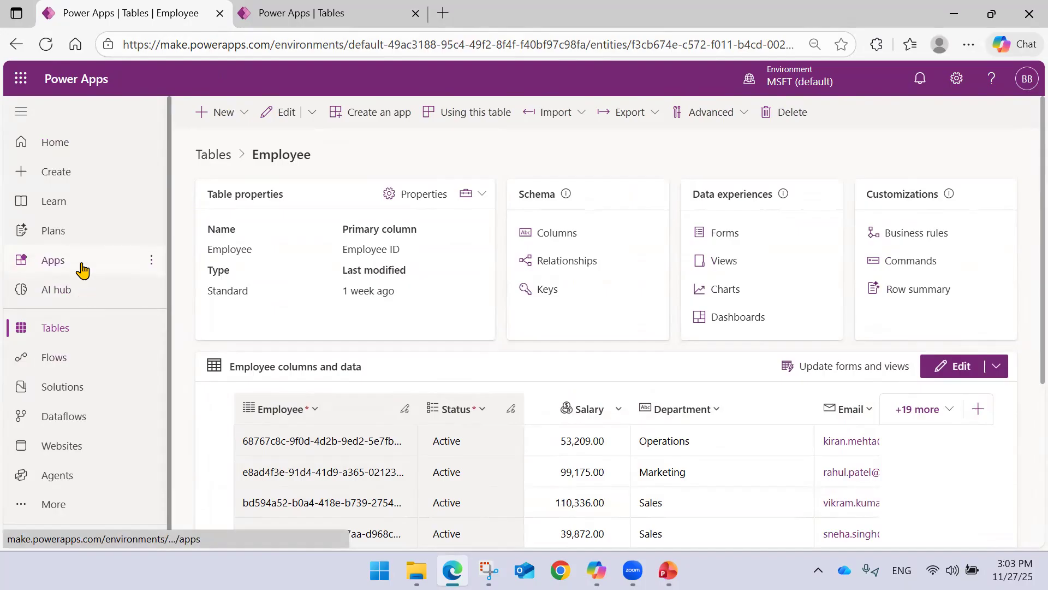
# Step: Delete the Demo Main Form app from the environment's apps
pyautogui.click(82, 268)
pyautogui.scroll(-3, 341, 349)
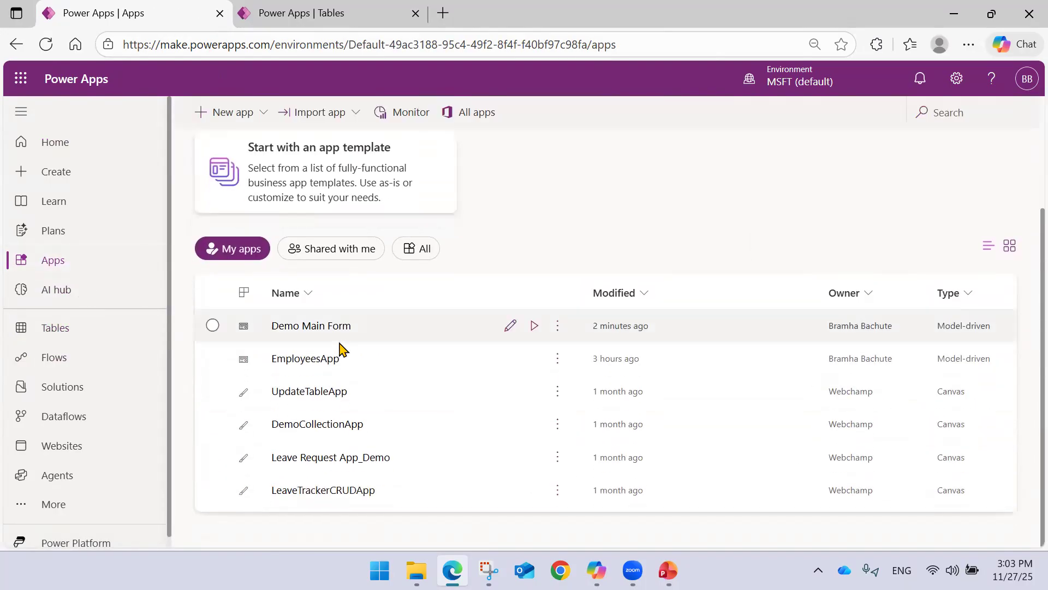
pyautogui.click(557, 326)
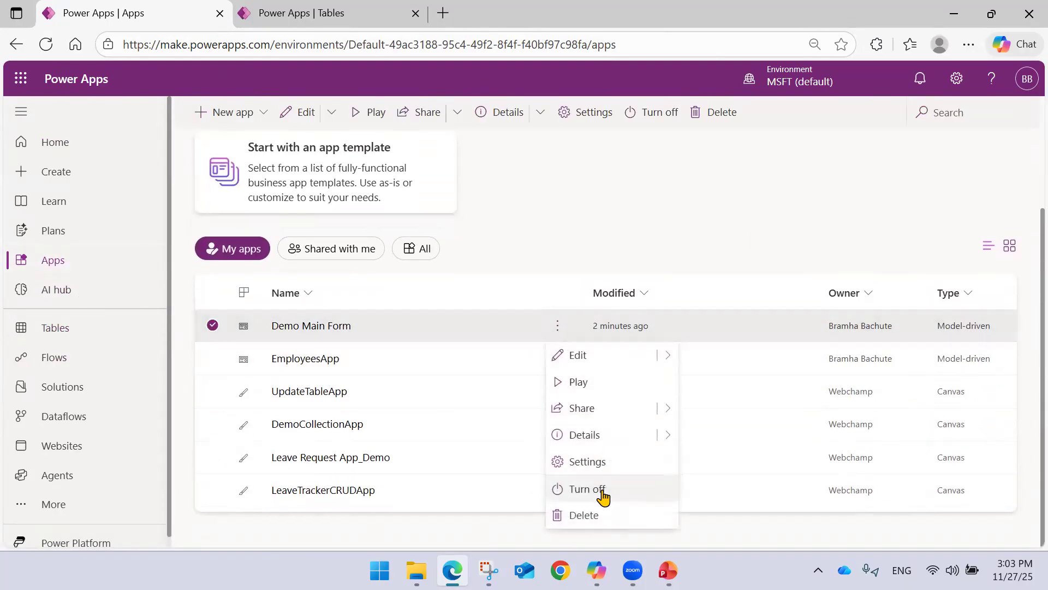
pyautogui.click(597, 517)
pyautogui.click(599, 352)
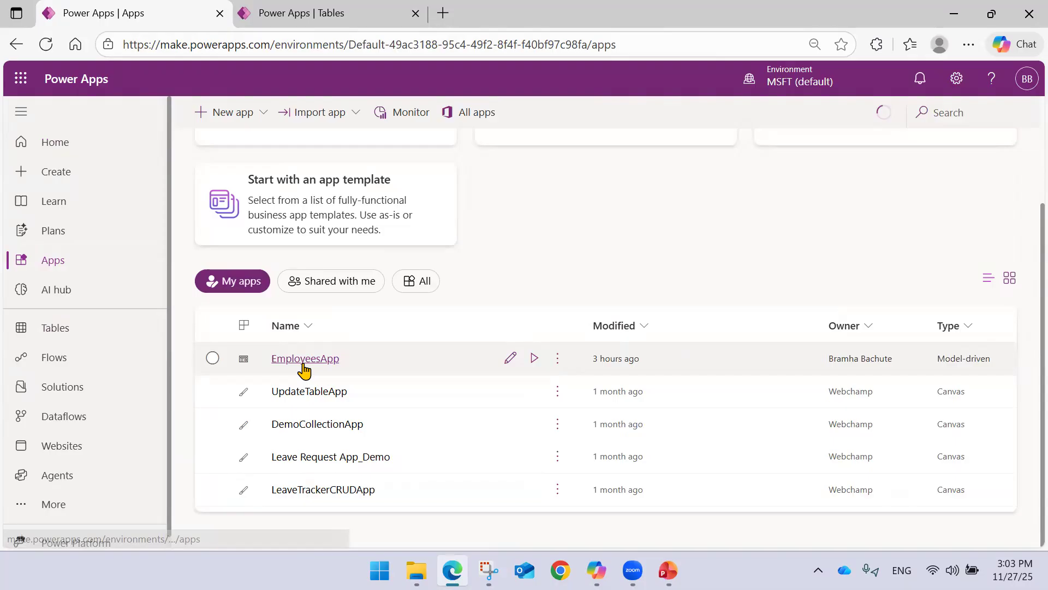
# Step: Open EmployeesApp for editing and preview its Employee form page with the Employee Basic form
pyautogui.click(302, 362)
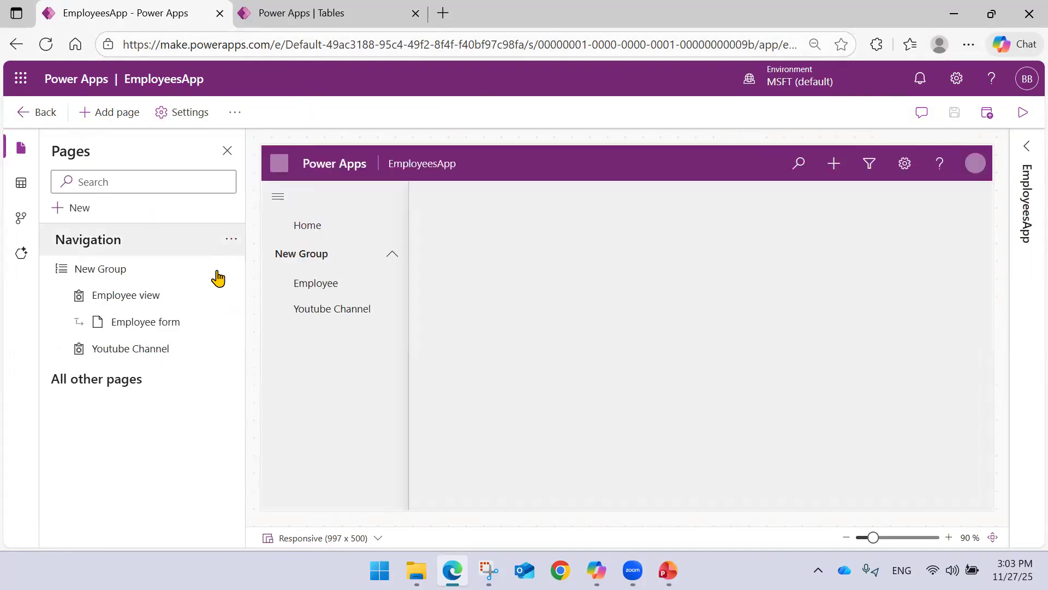
pyautogui.click(183, 321)
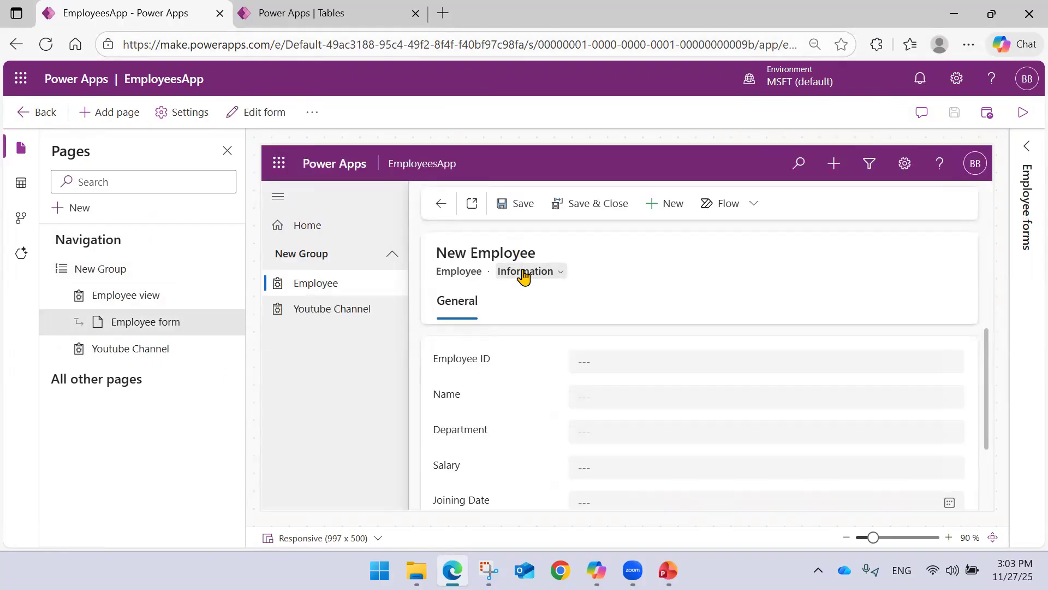
pyautogui.click(524, 271)
pyautogui.click(543, 320)
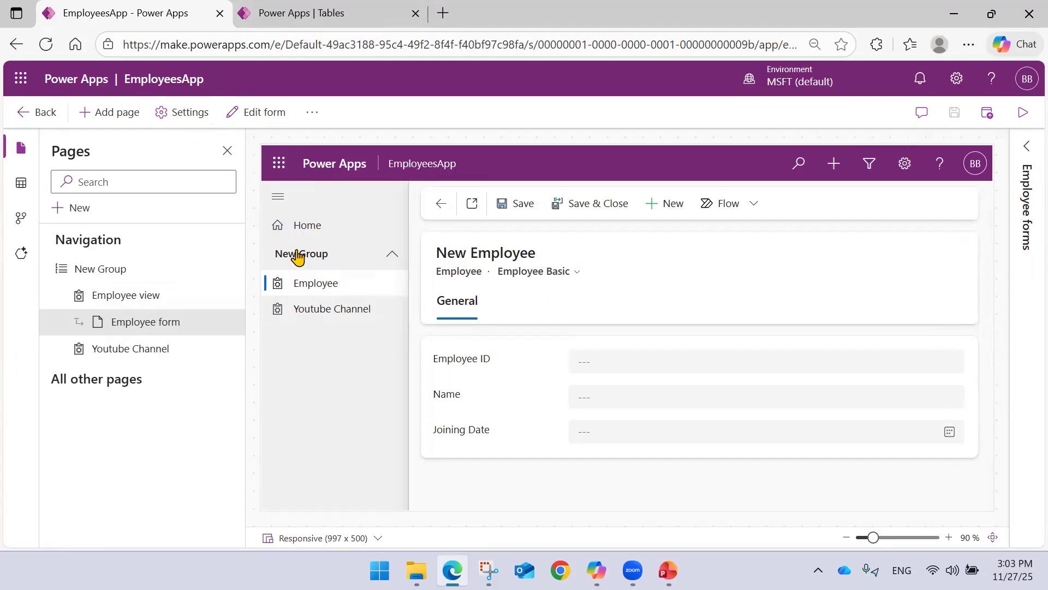
# Step: Open the custom Employee table in the other Power Apps browser tab and look over its forms list
pyautogui.click(321, 12)
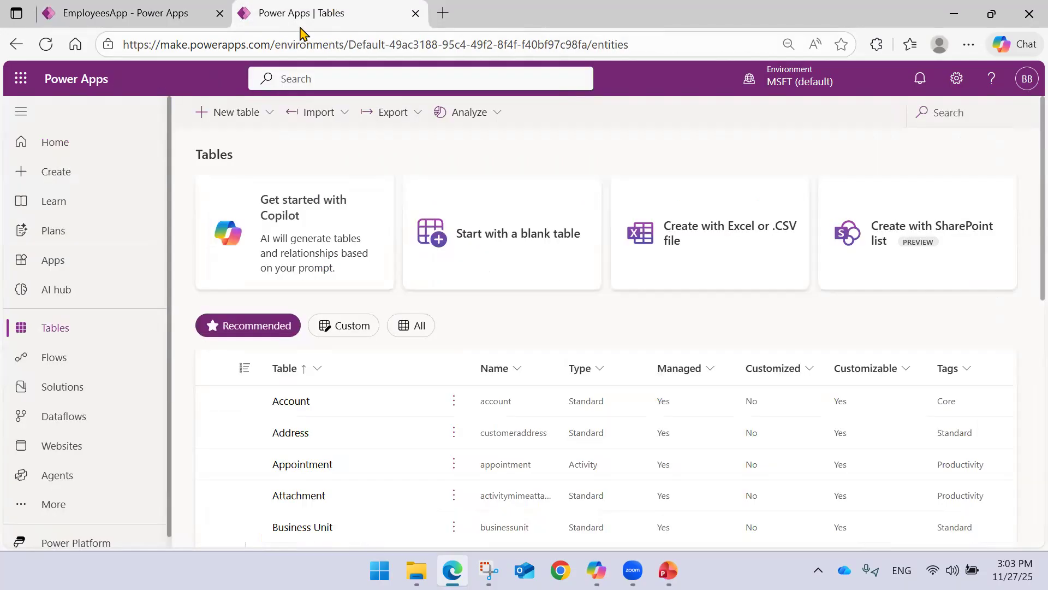
pyautogui.click(342, 326)
pyautogui.click(306, 403)
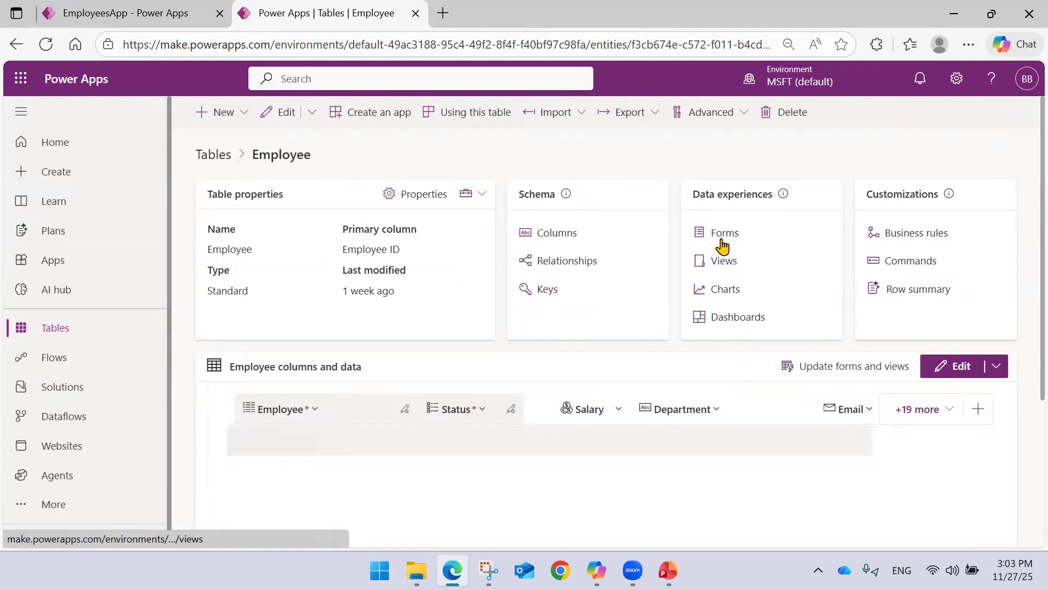
pyautogui.click(724, 235)
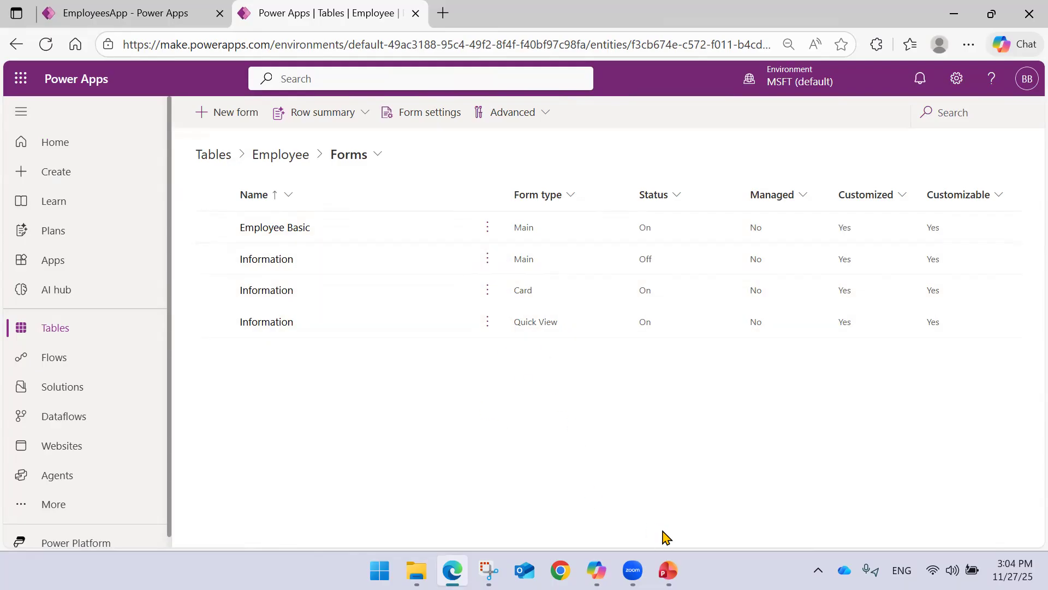
# Step: Switch to the PowerPoint slide show and advance to the Type of Forms in Dataverse slide
pyautogui.click(669, 570)
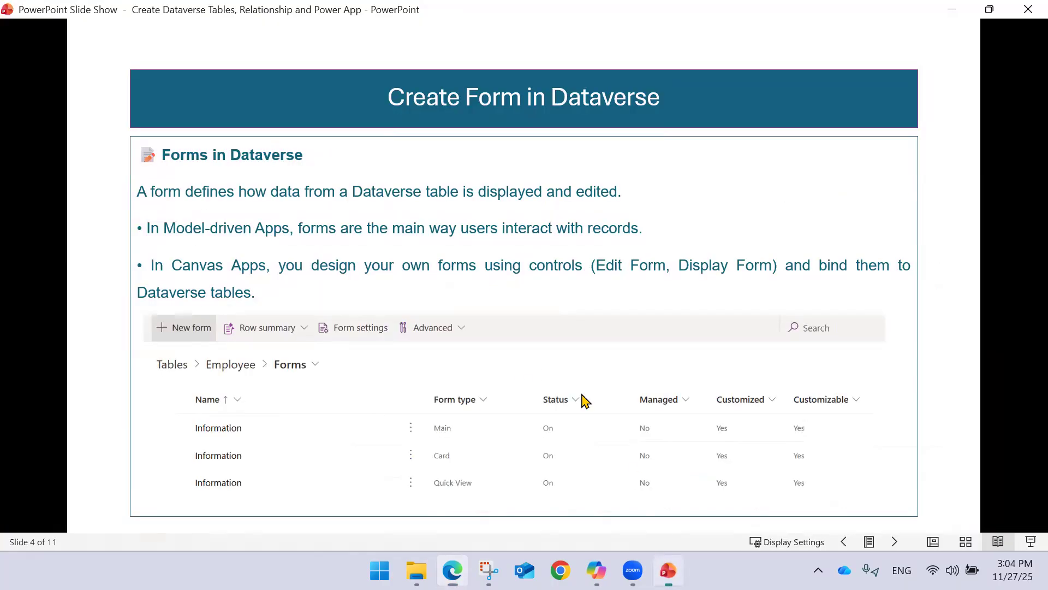
pyautogui.click(552, 347)
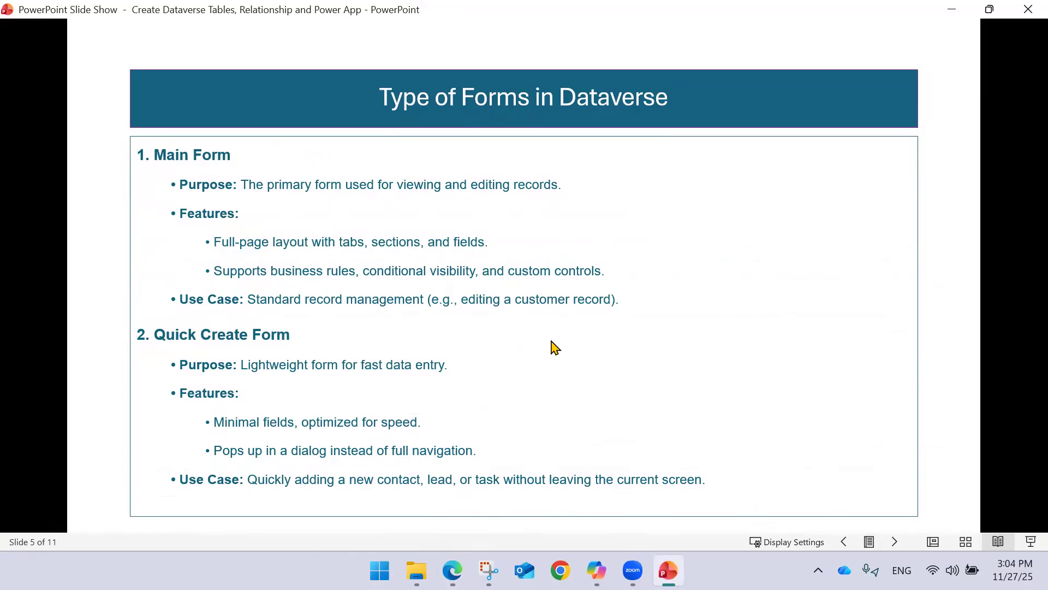